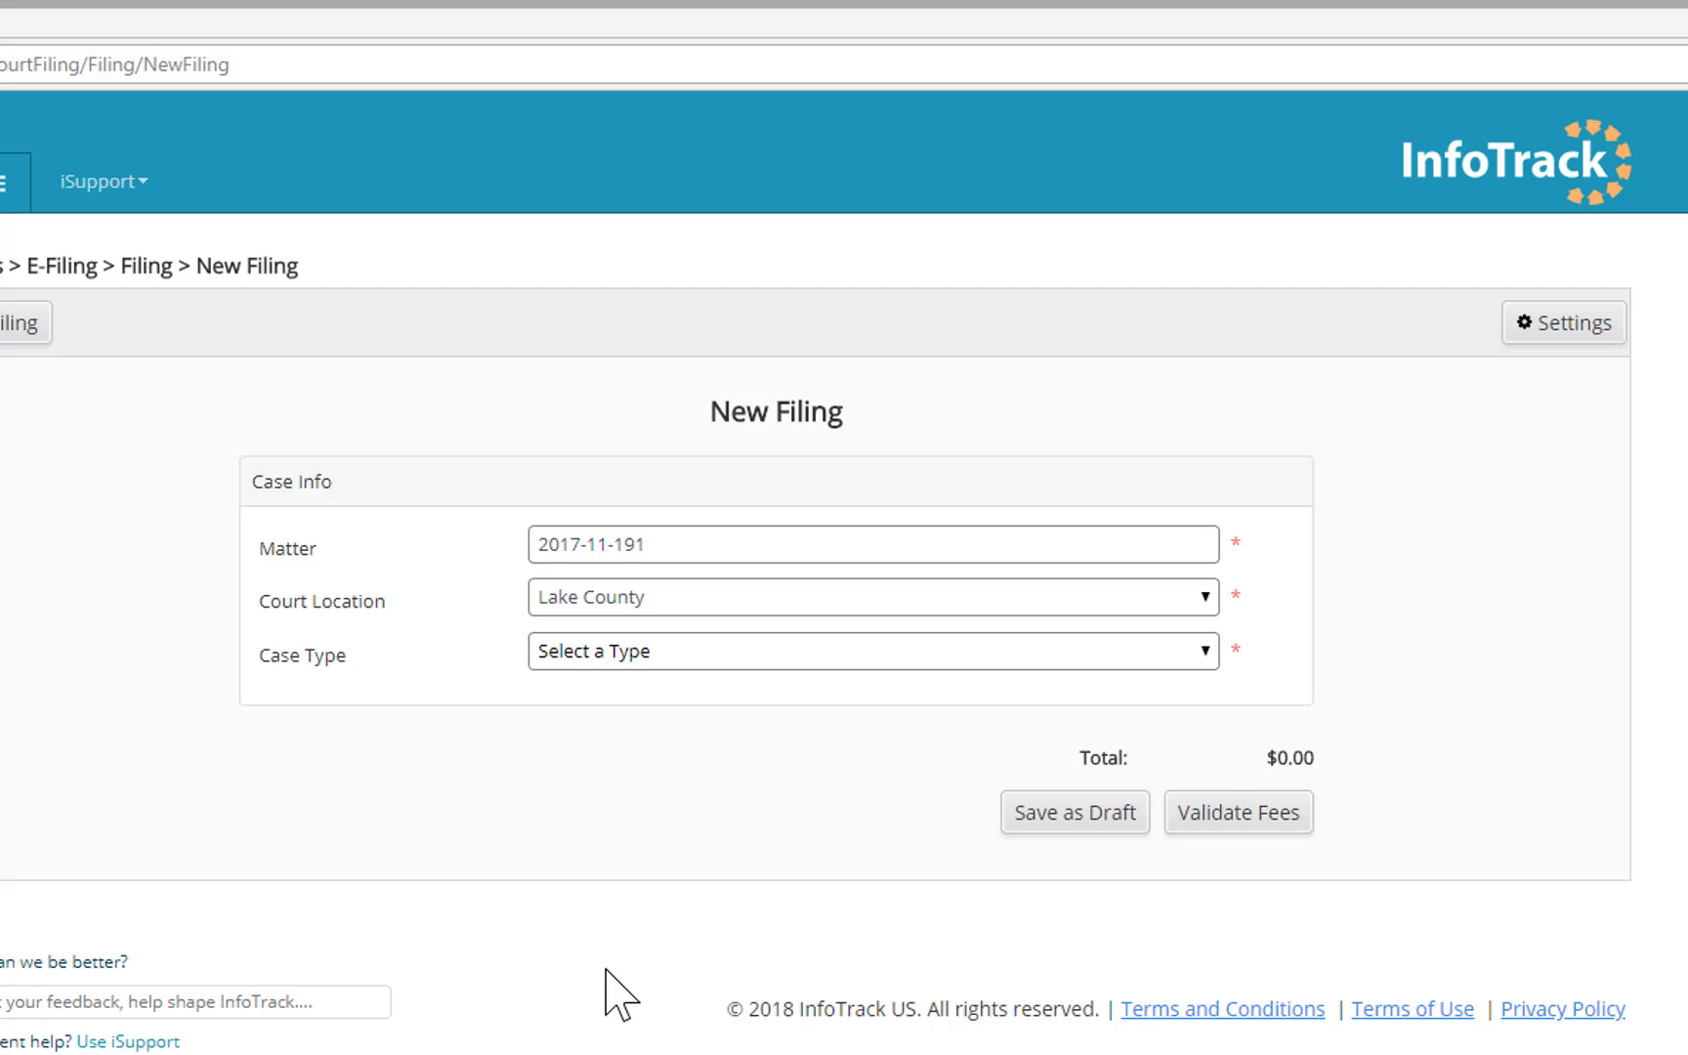
Choose Dissolution of Marriage Minor Children from the Case Type list
left_click(664, 662)
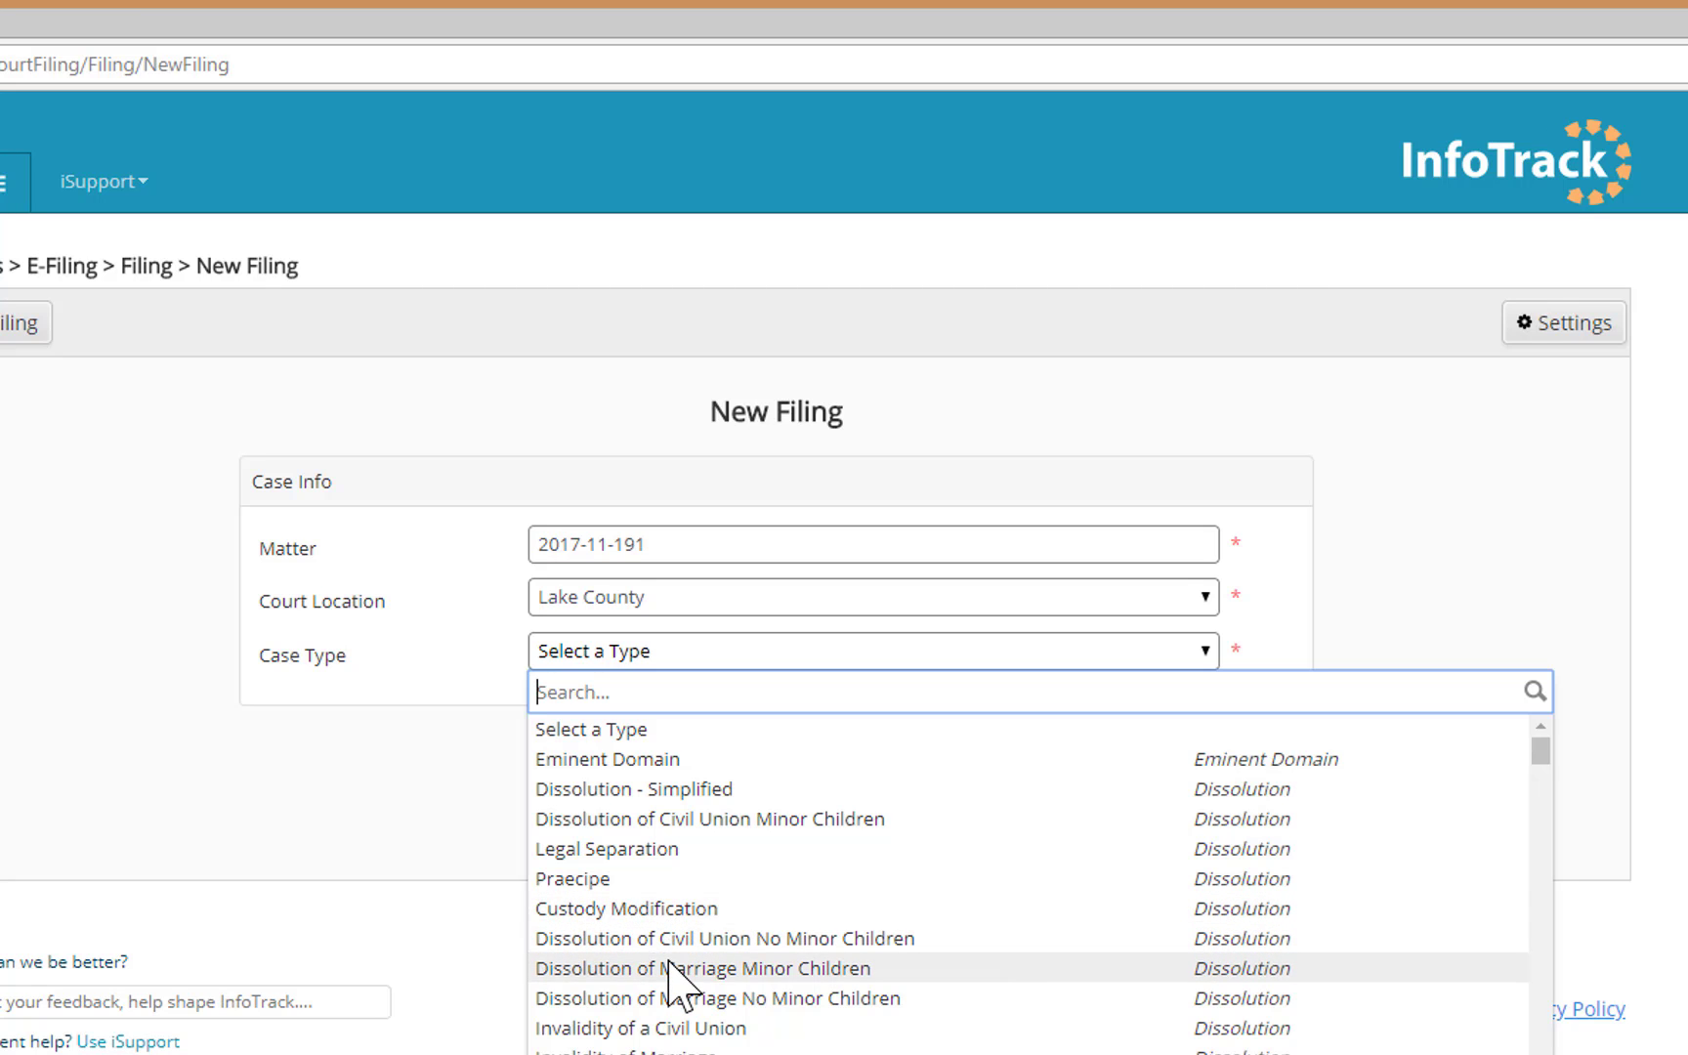
left_click(733, 970)
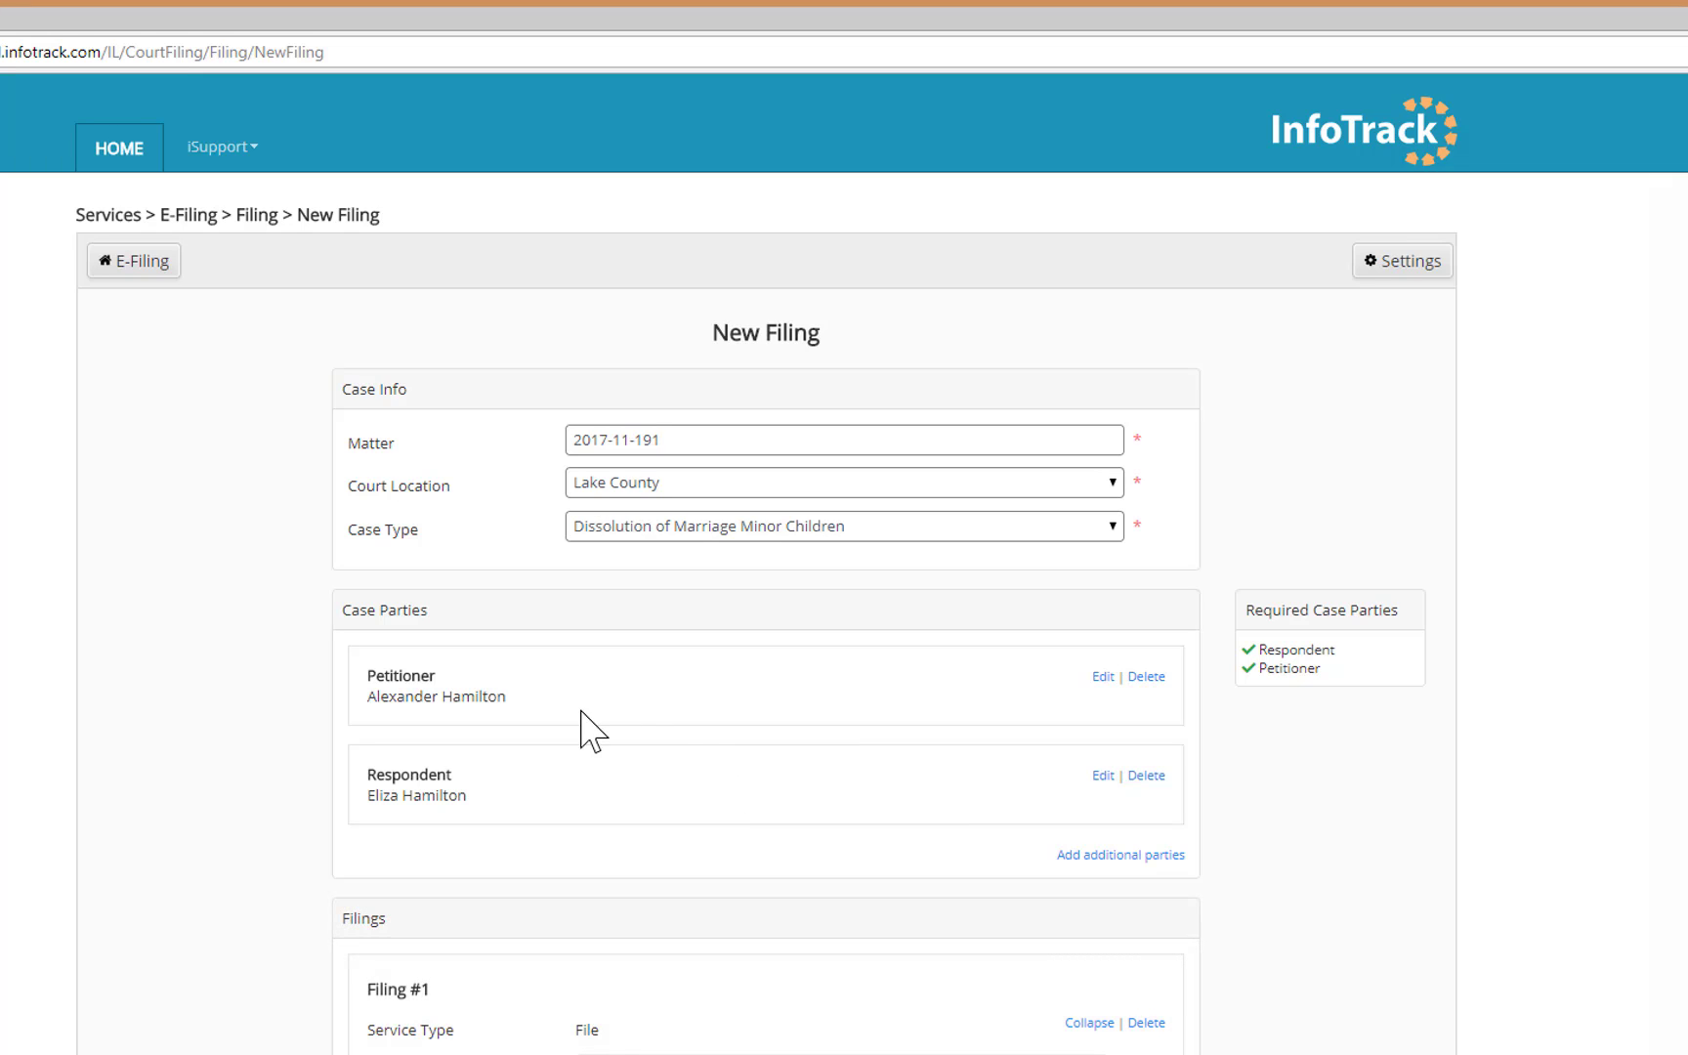
Add a Chicago address to the petitioner, then to the respondent, collapsing each party afterwards
left_click(1103, 677)
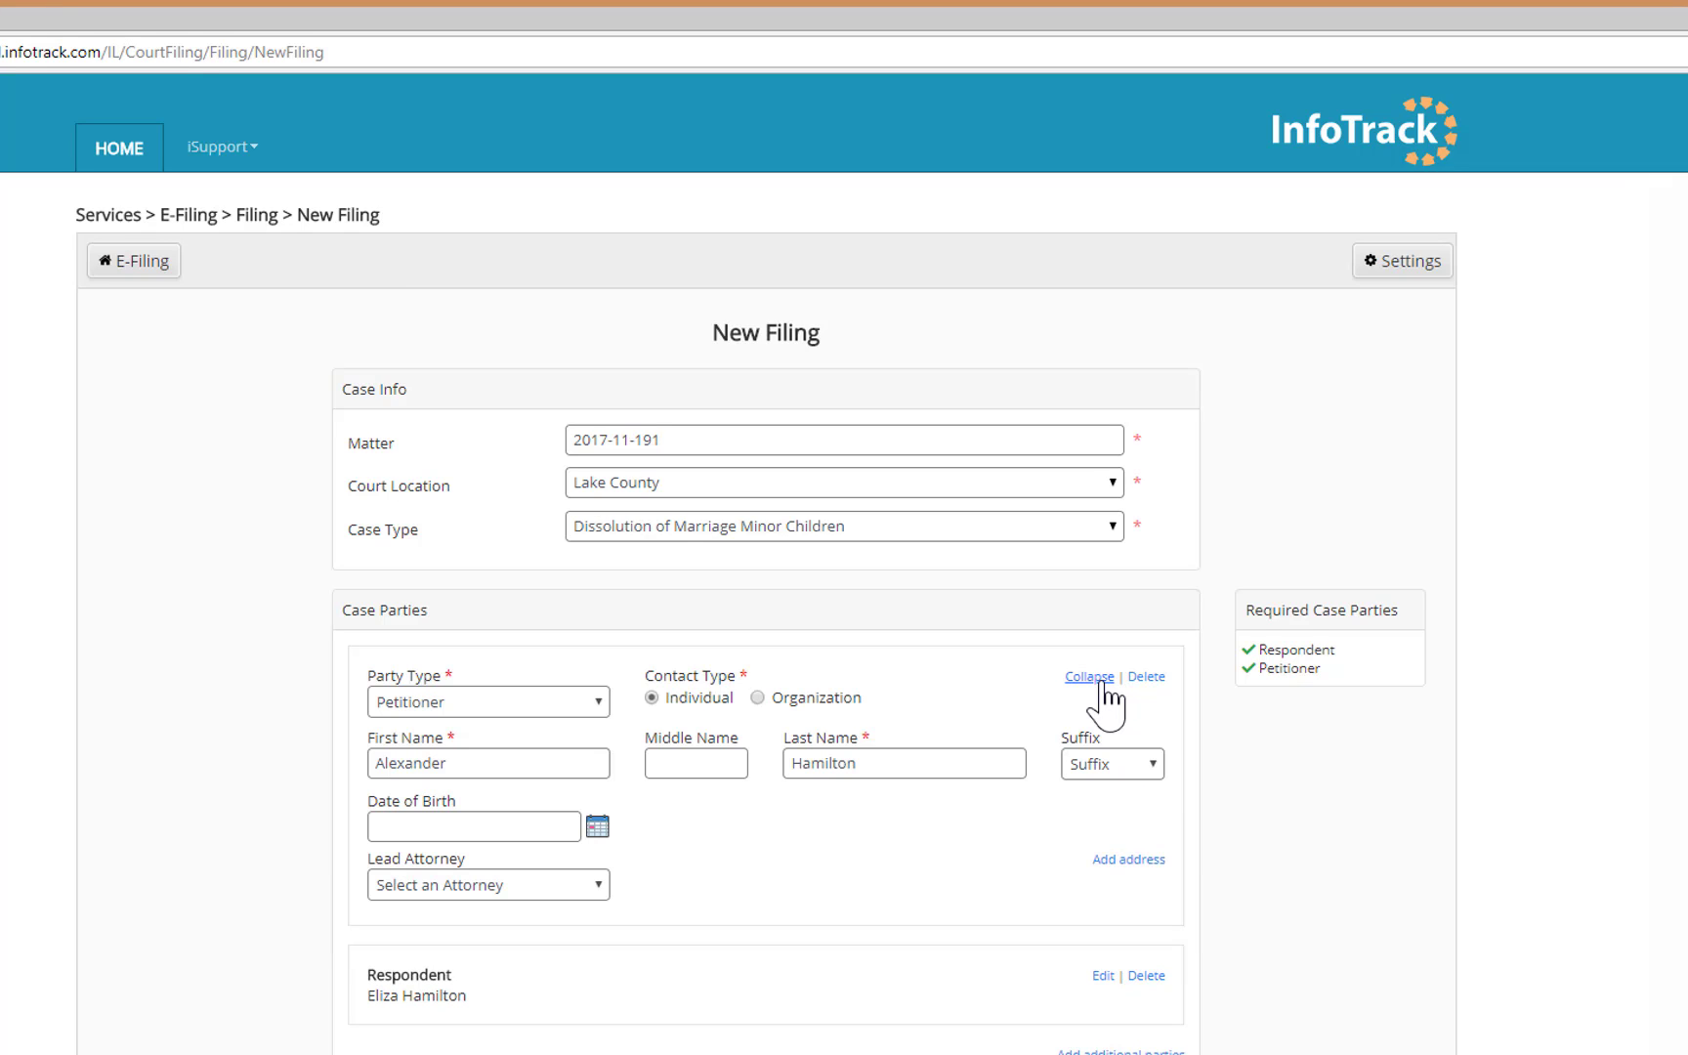
left_click(1123, 862)
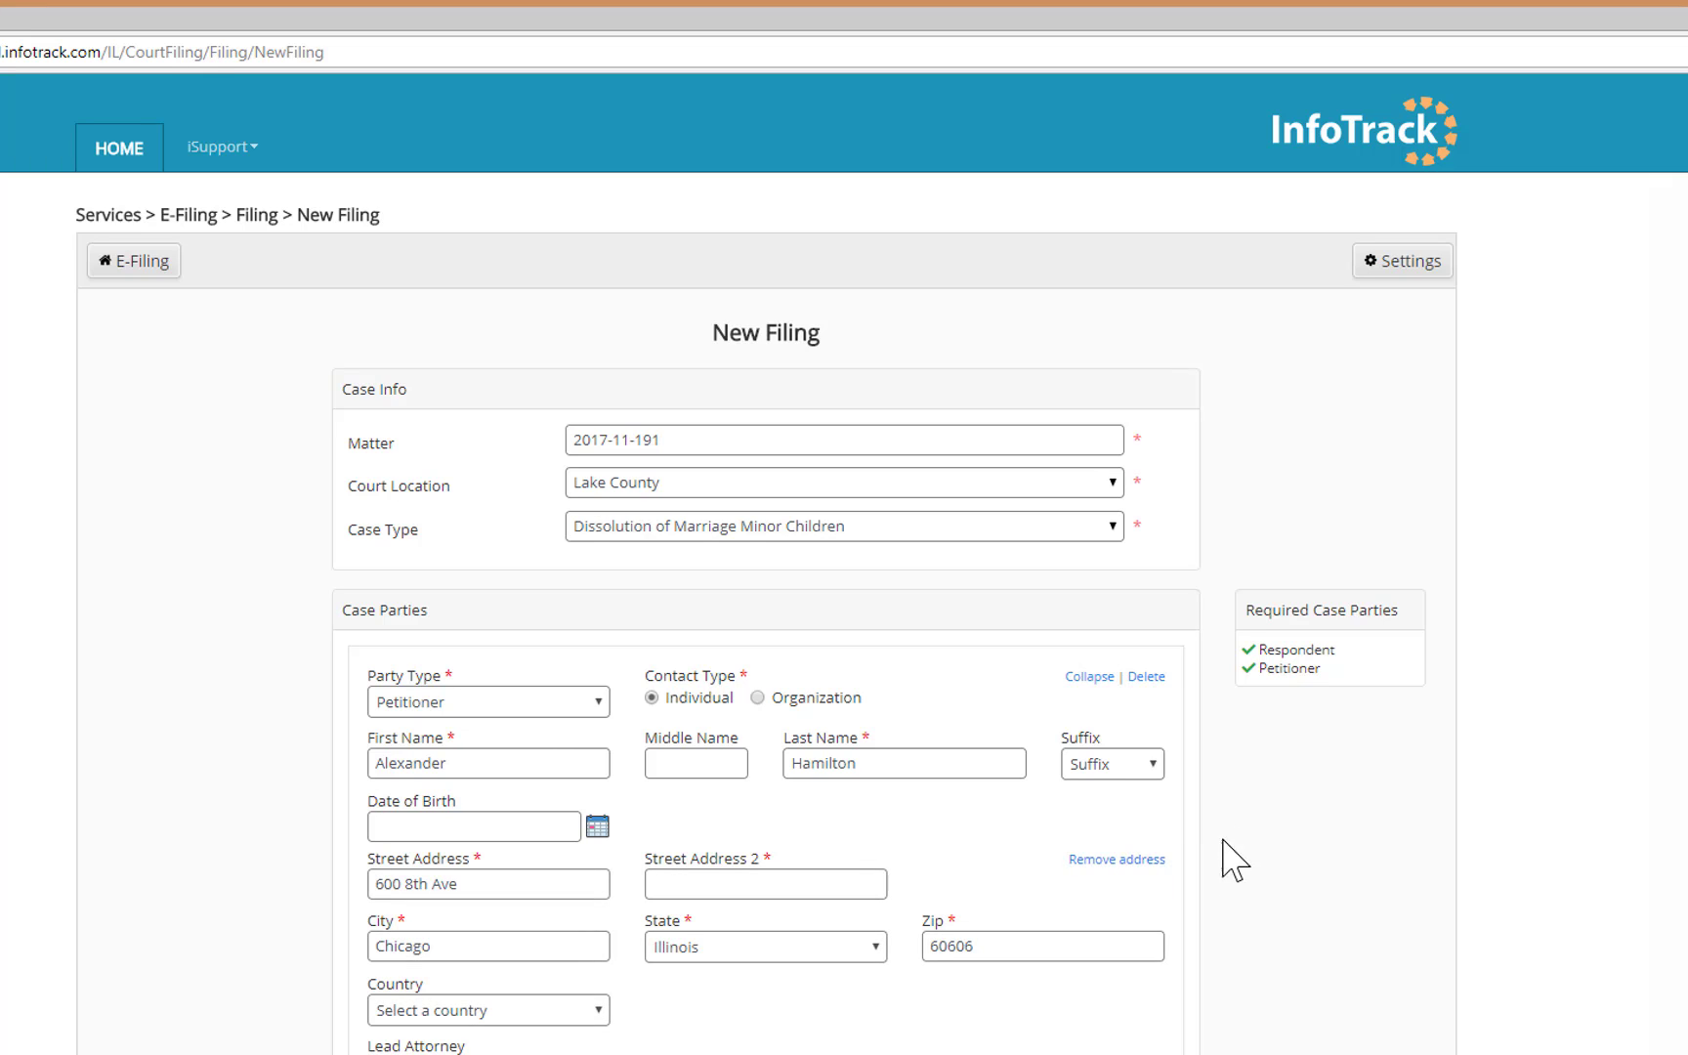
left_click(1084, 677)
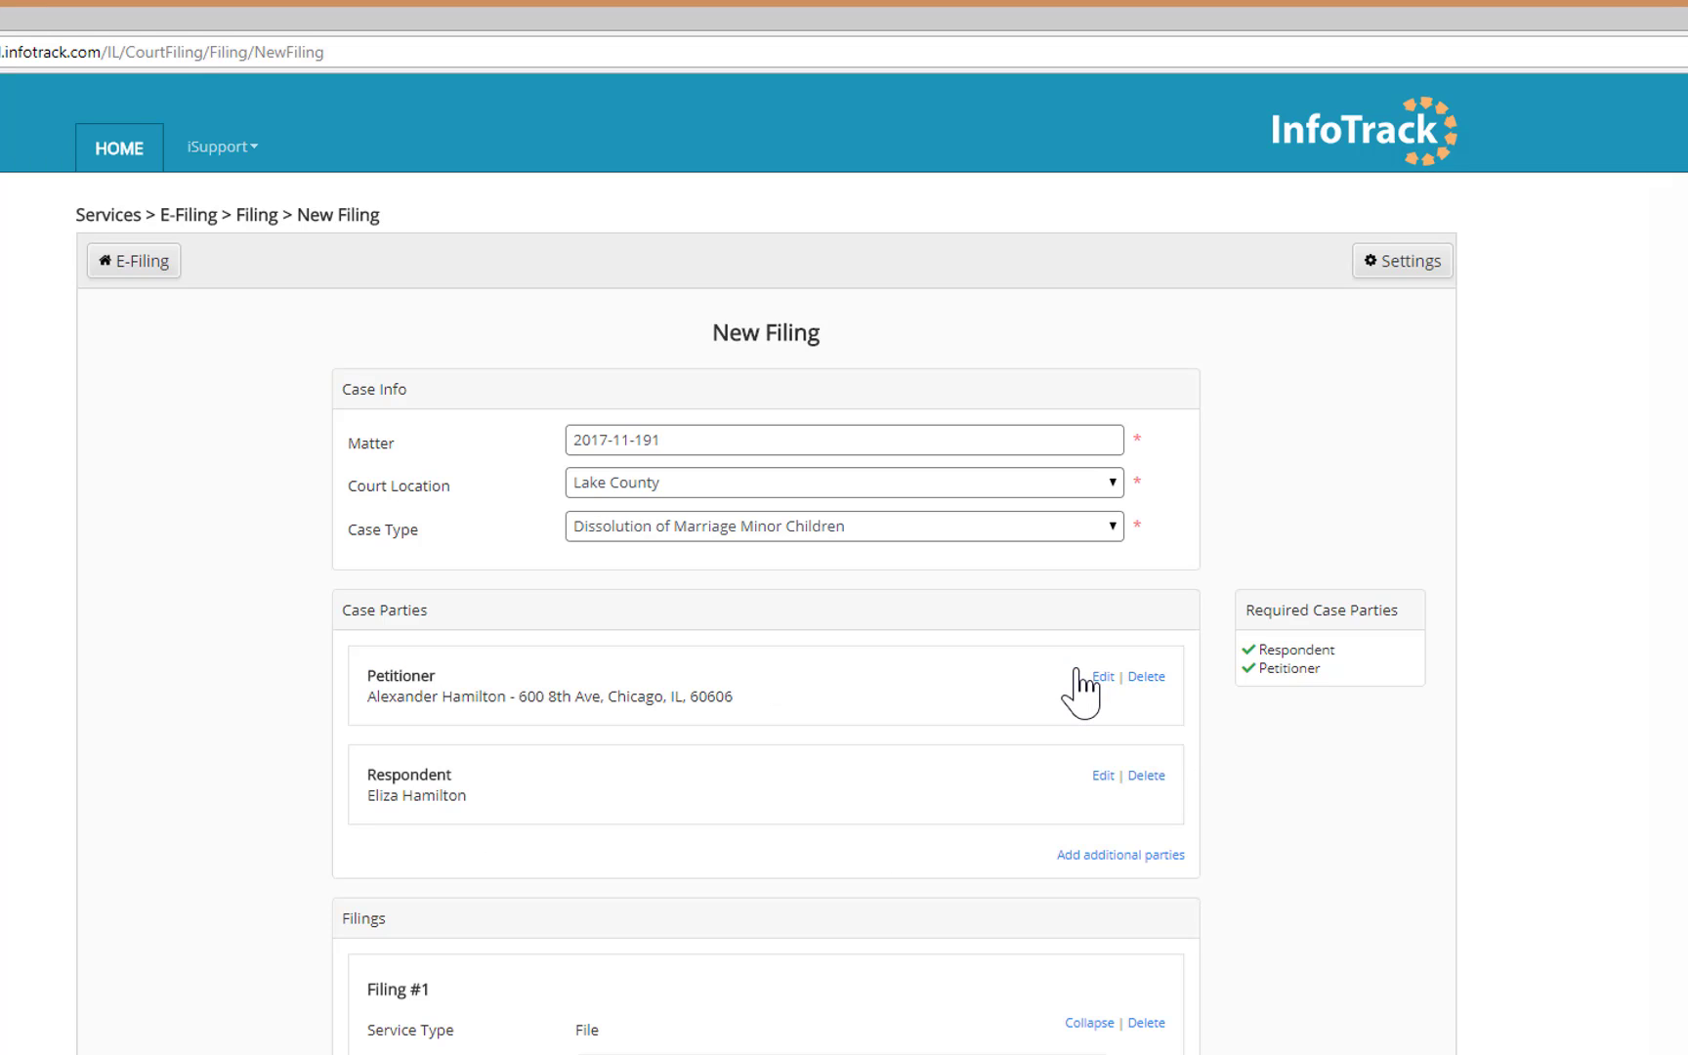
left_click(1102, 776)
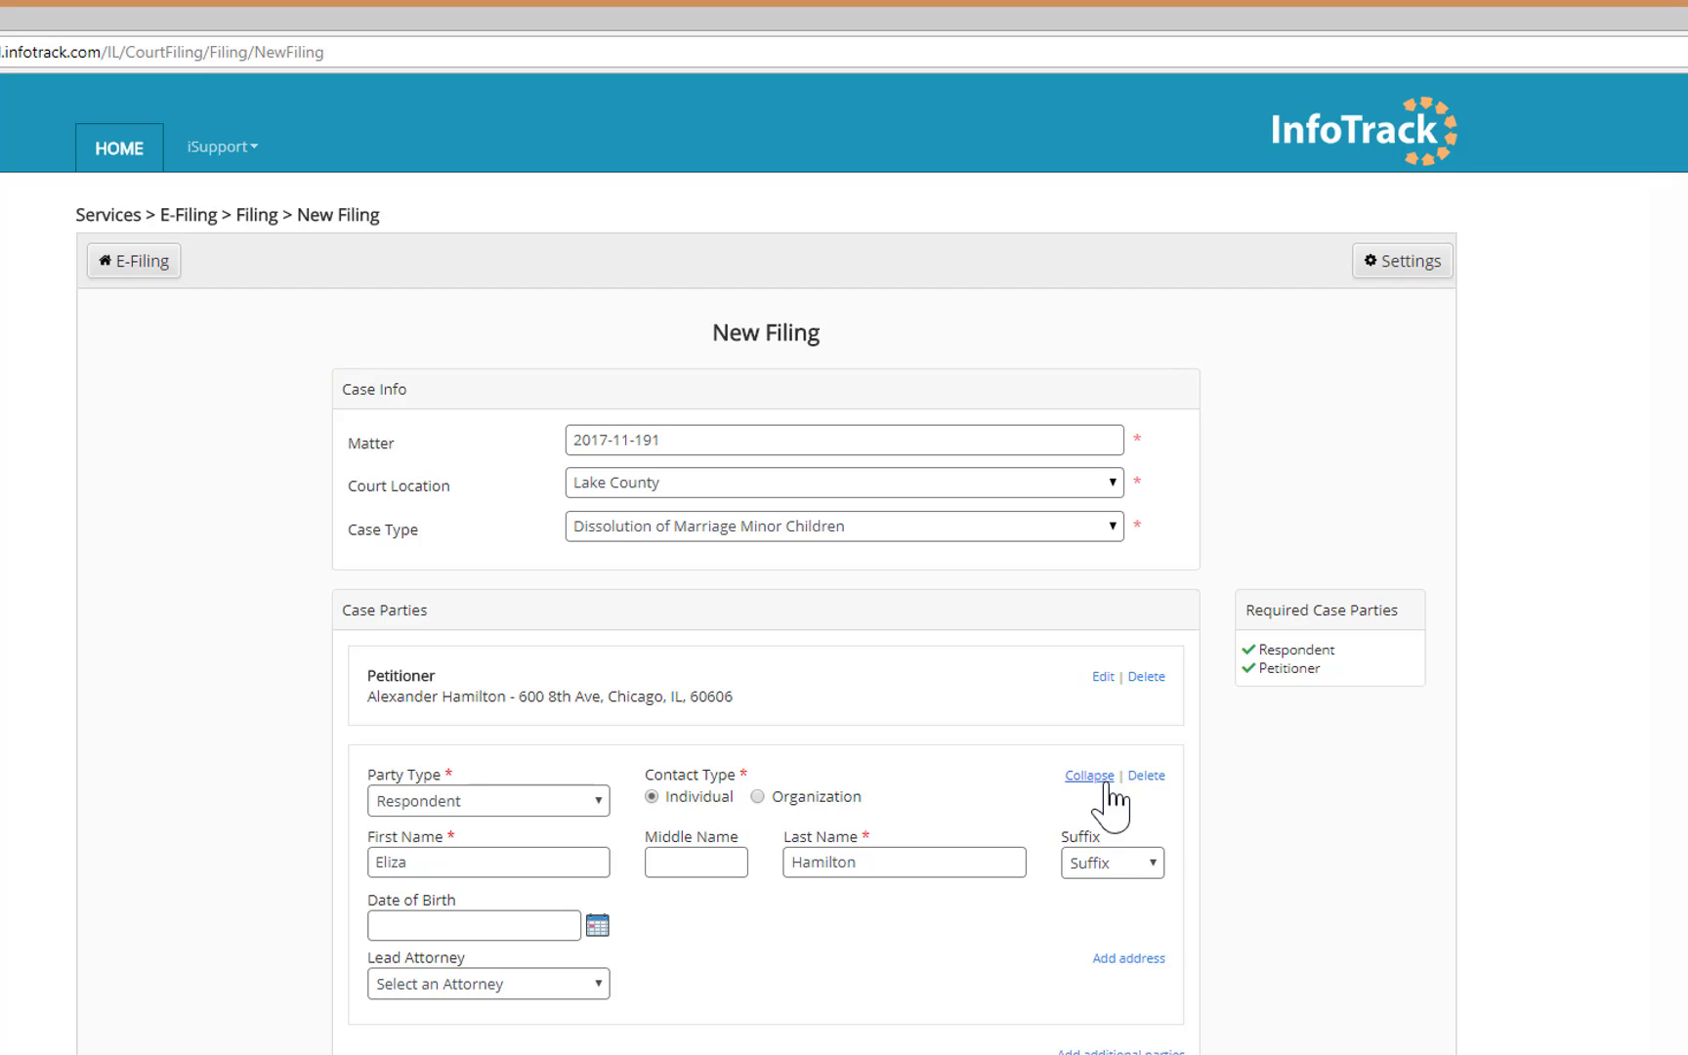
left_click(1117, 963)
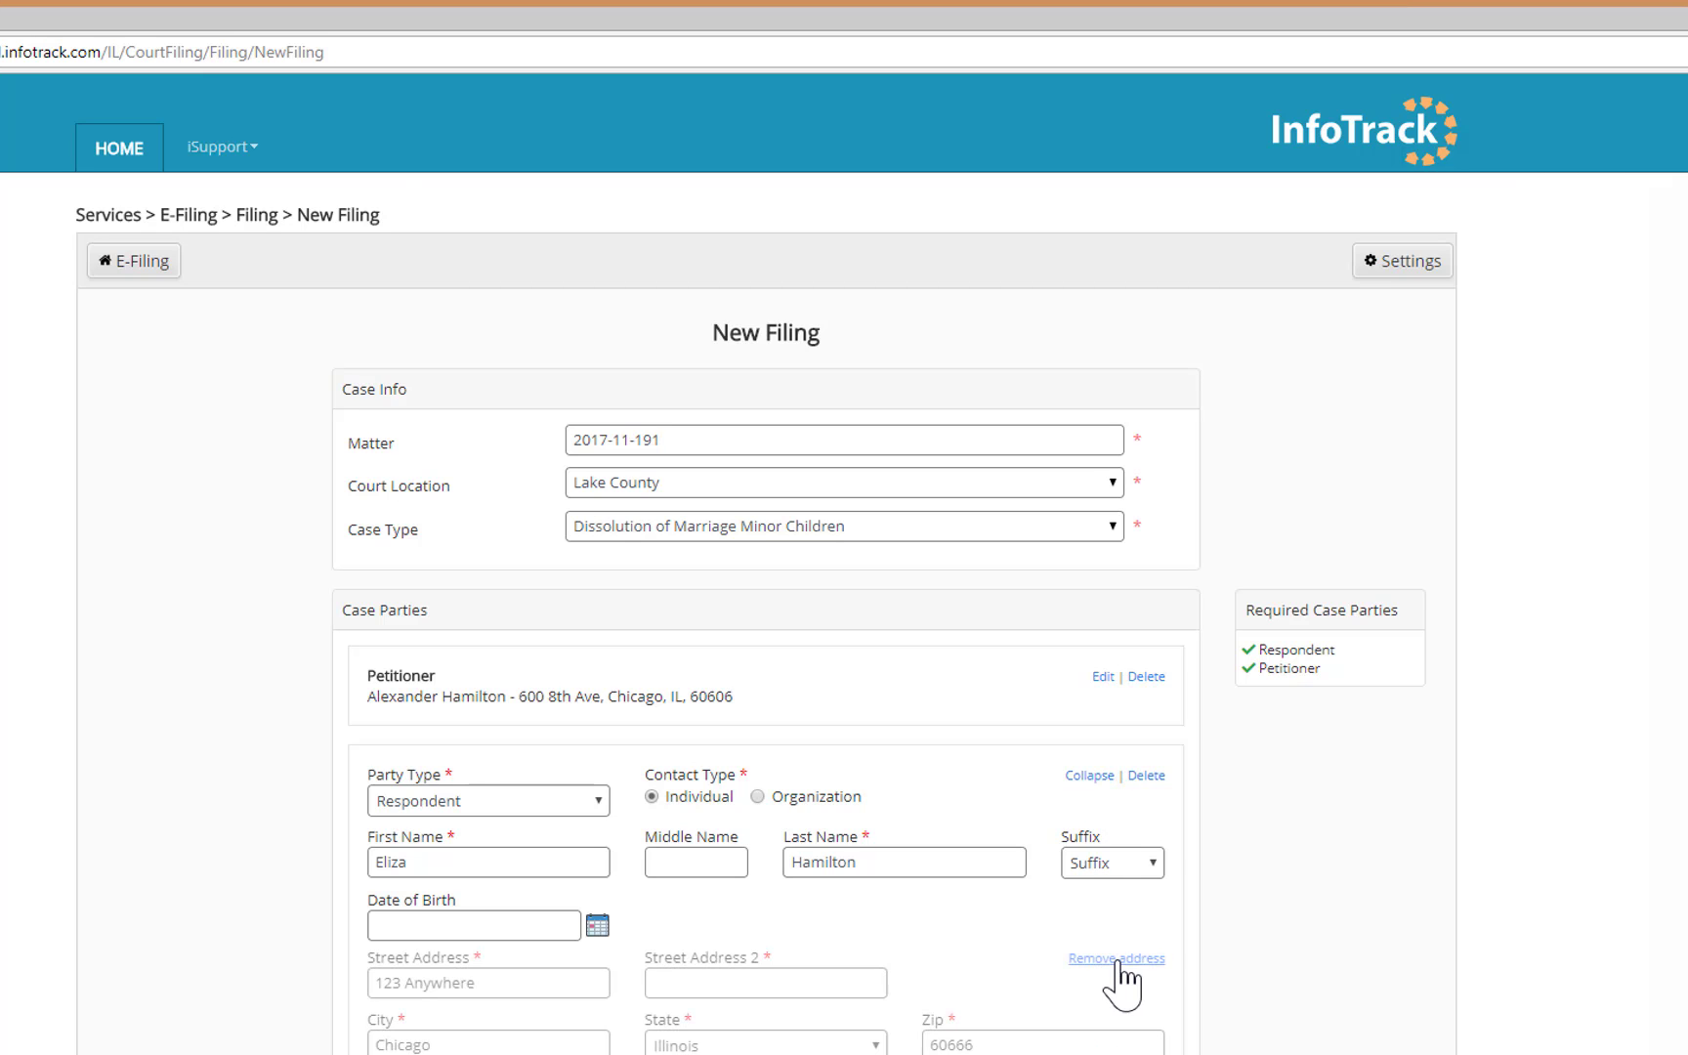
scroll(1326, 1012, "down", 1)
scroll(1324, 1006, "down", 1)
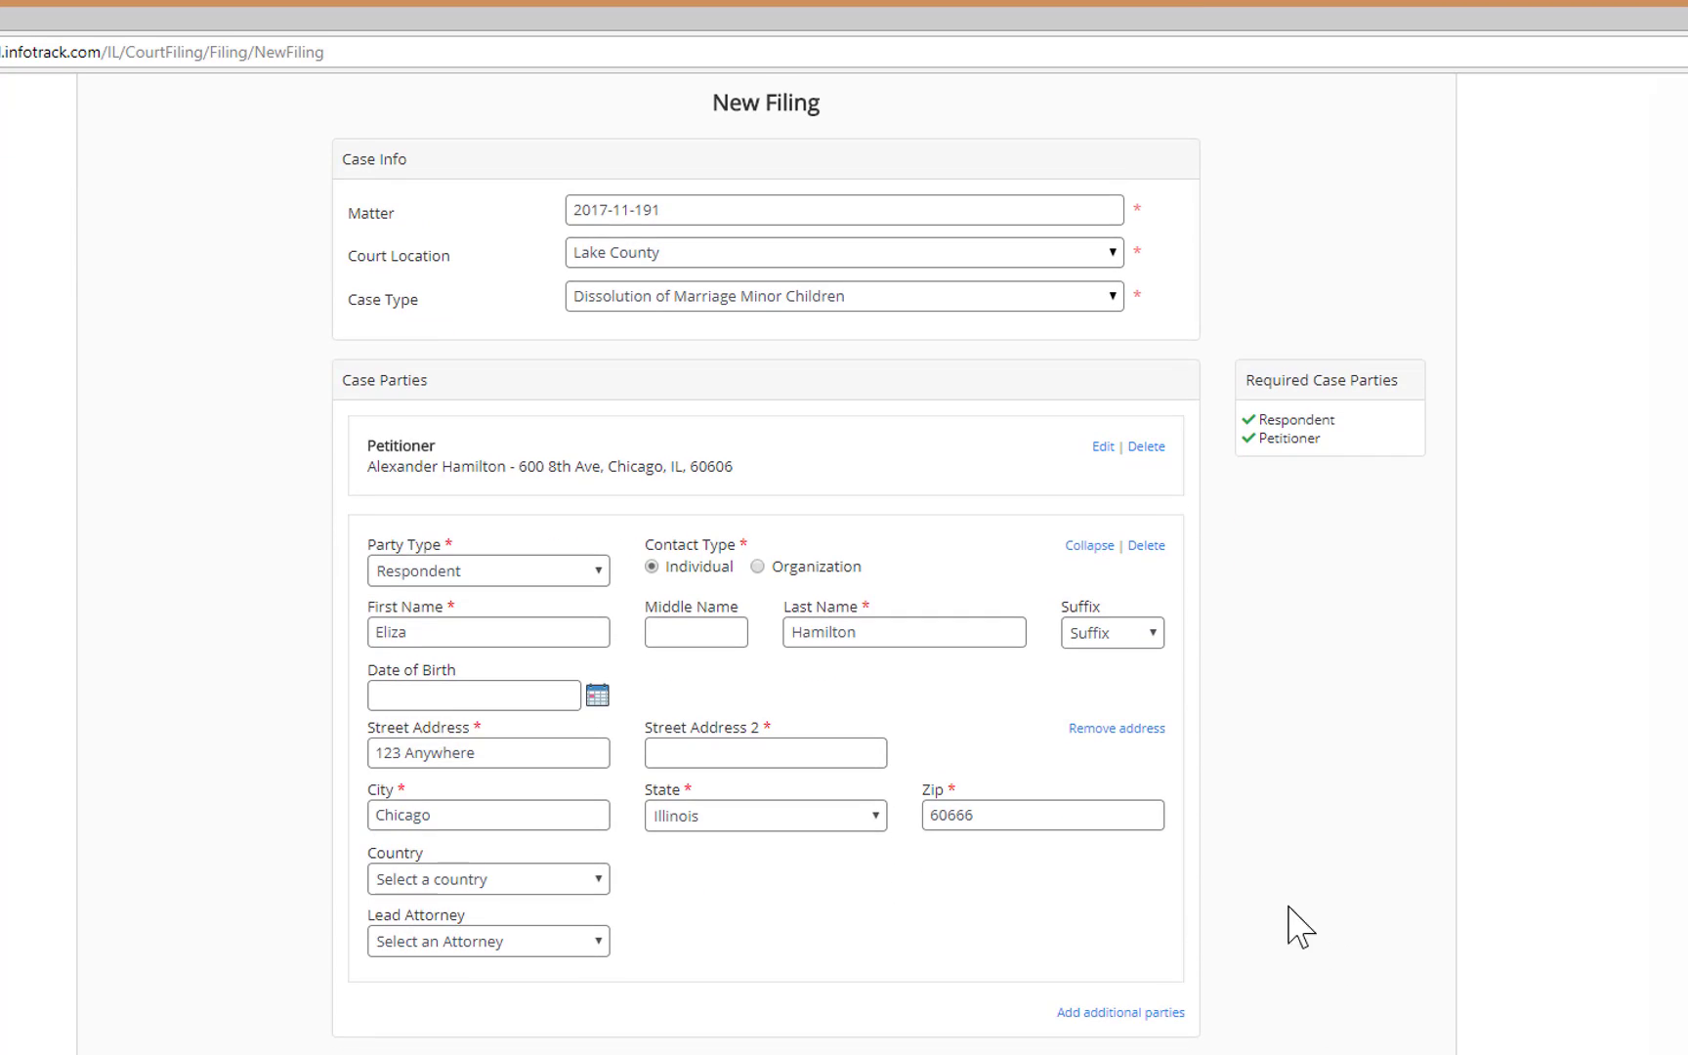
left_click(1090, 547)
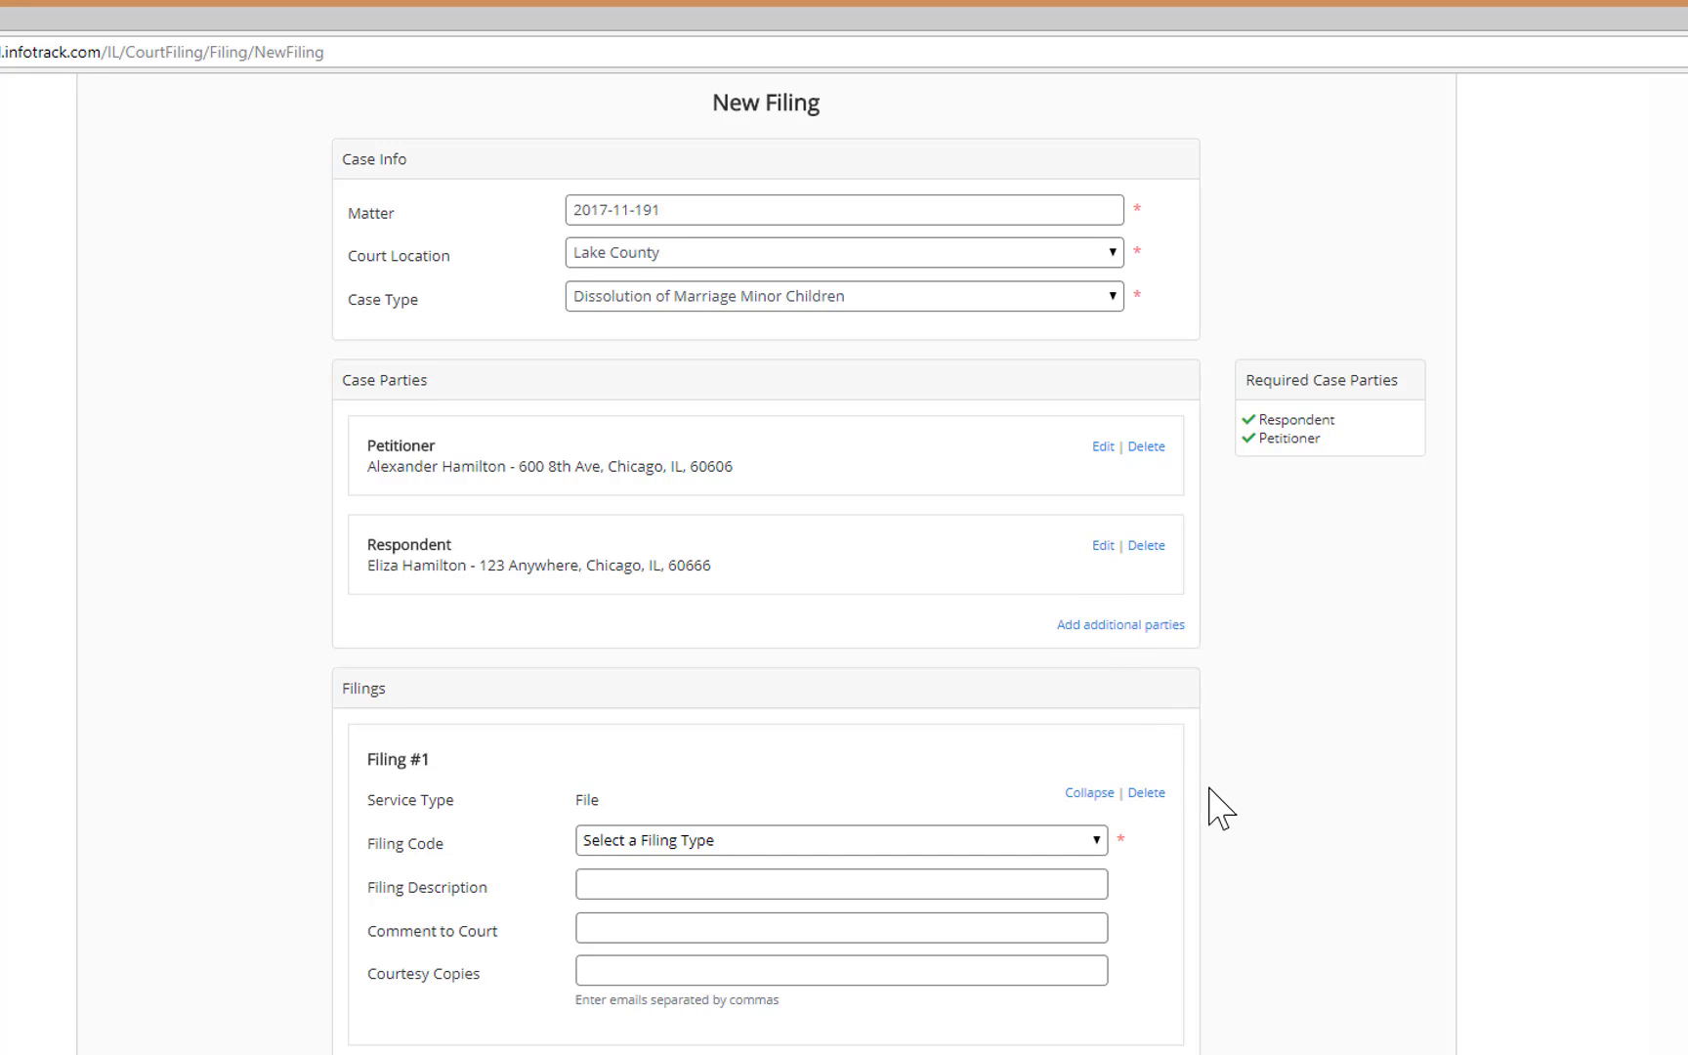
Pick Summons Dissolution as Filing #1's filing code
scroll(1211, 804, "down", 3)
scroll(1211, 804, "down", 1)
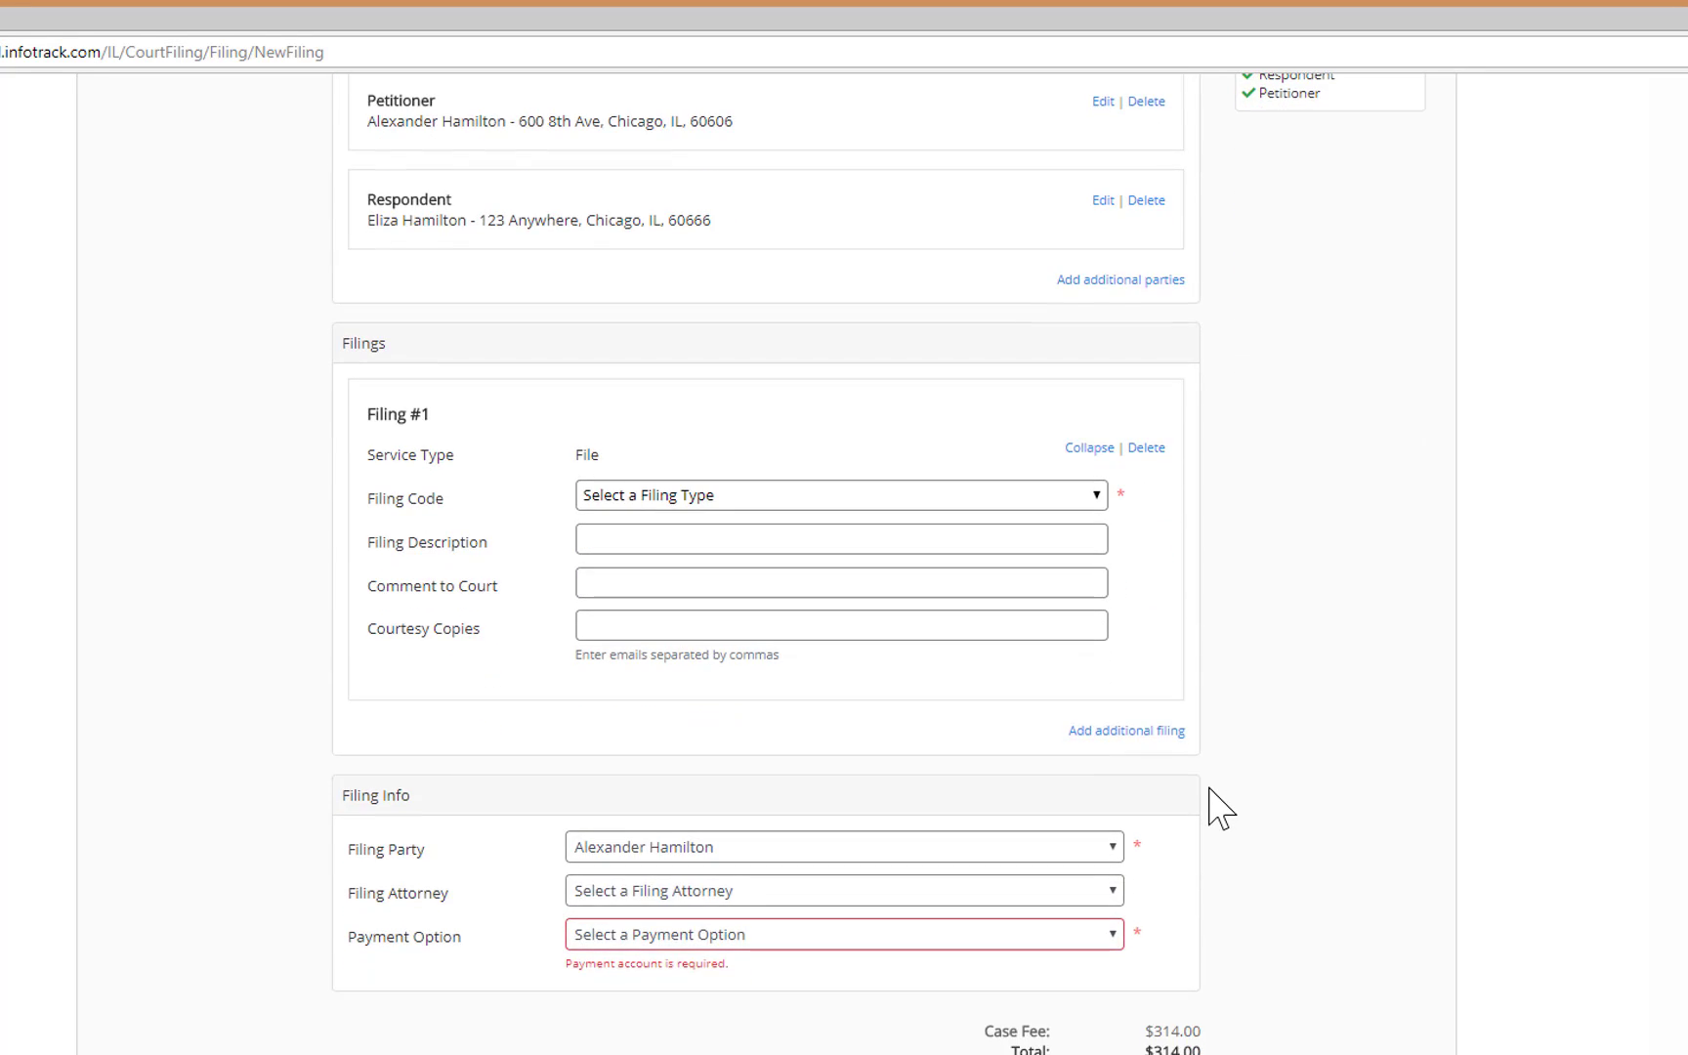
left_click(1021, 497)
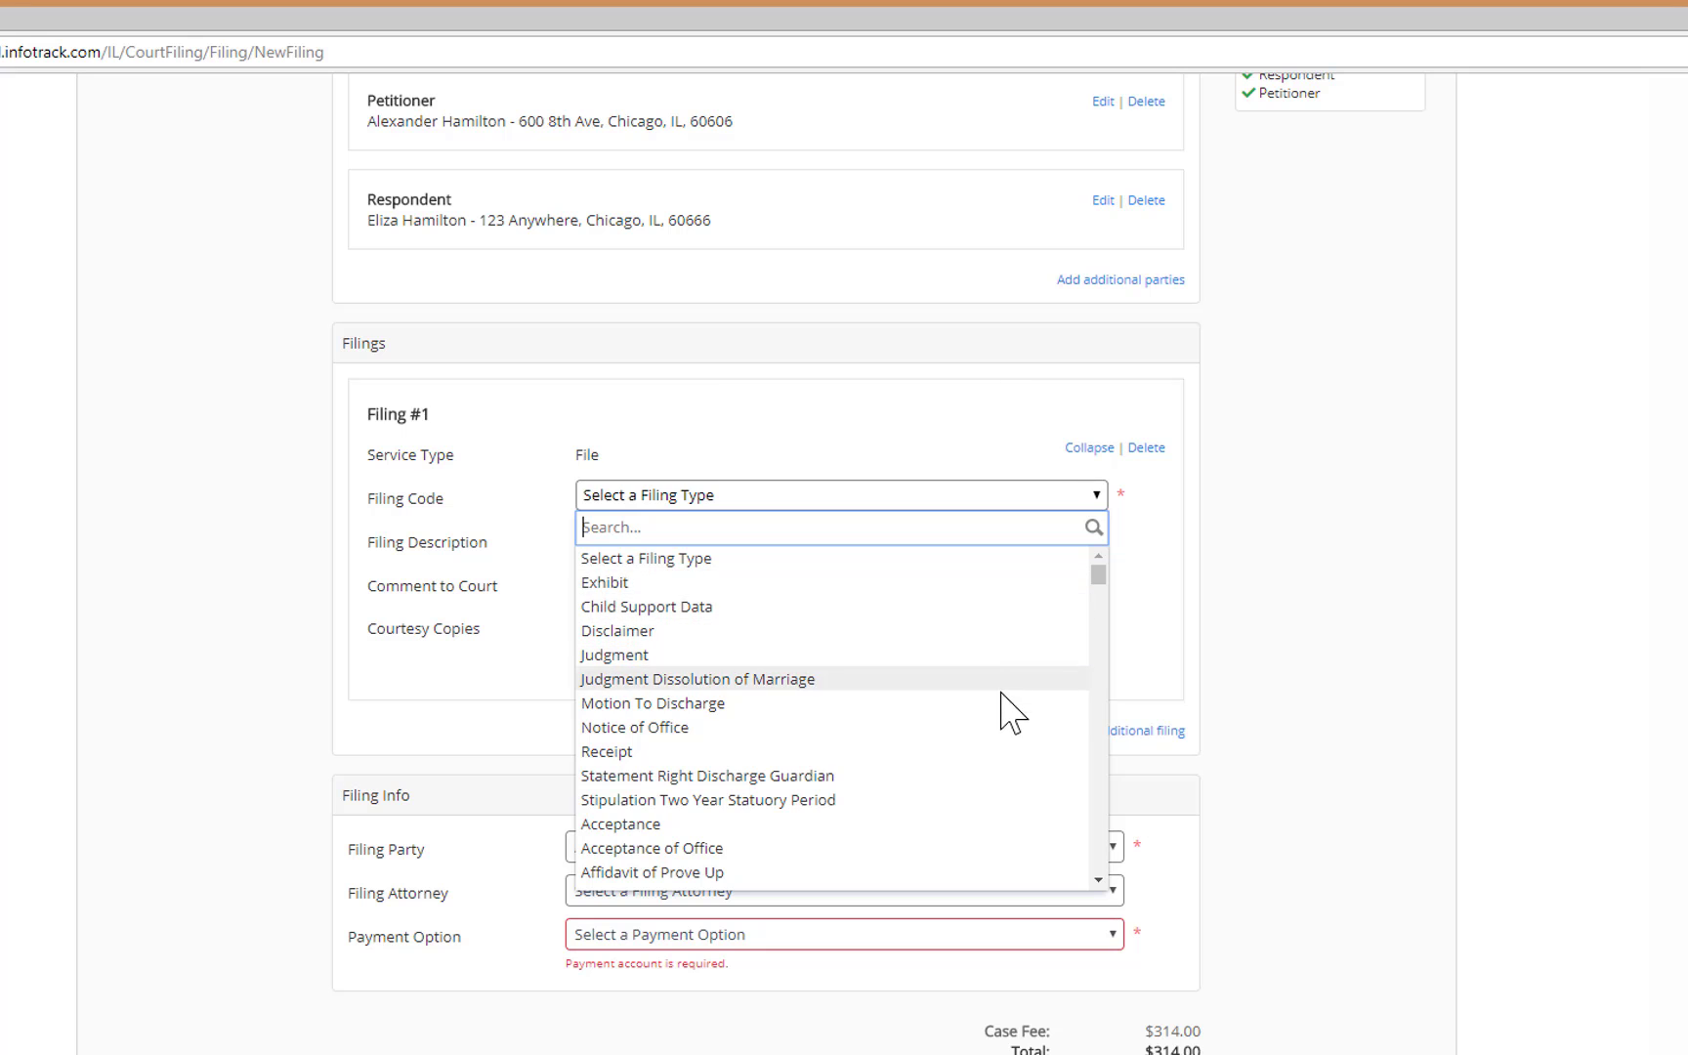
scroll(1011, 709, "down", 5)
scroll(997, 703, "down", 5)
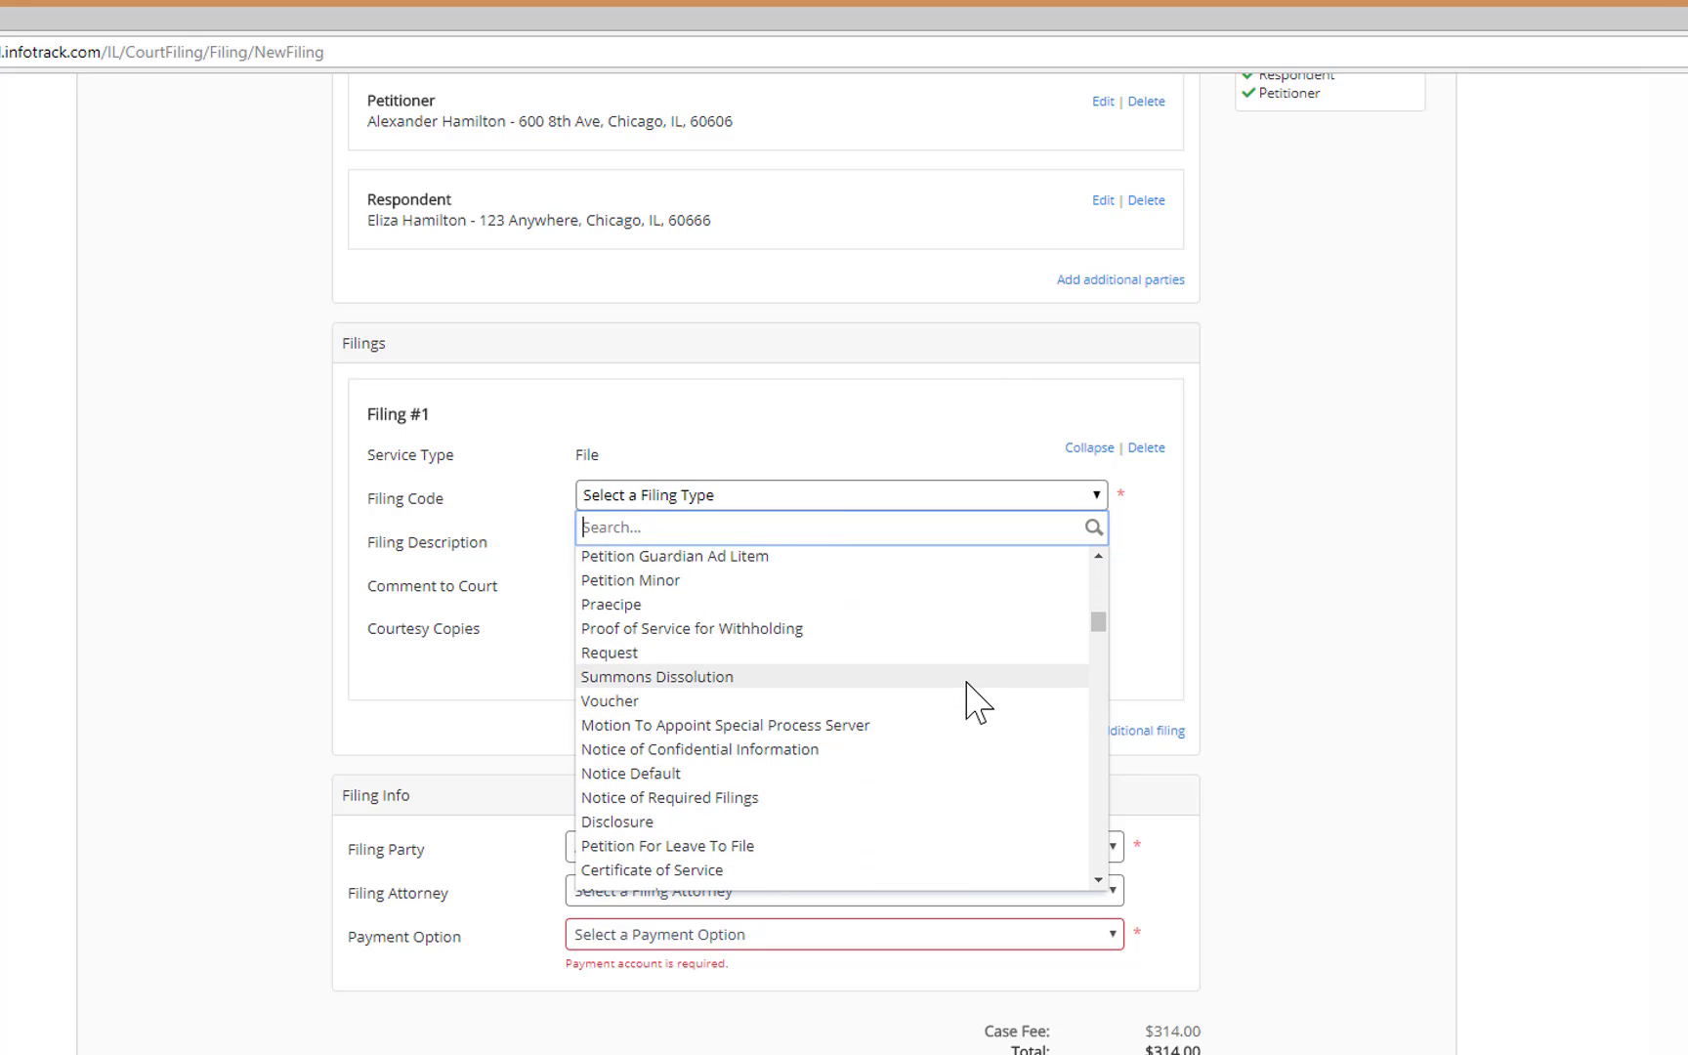
left_click(978, 677)
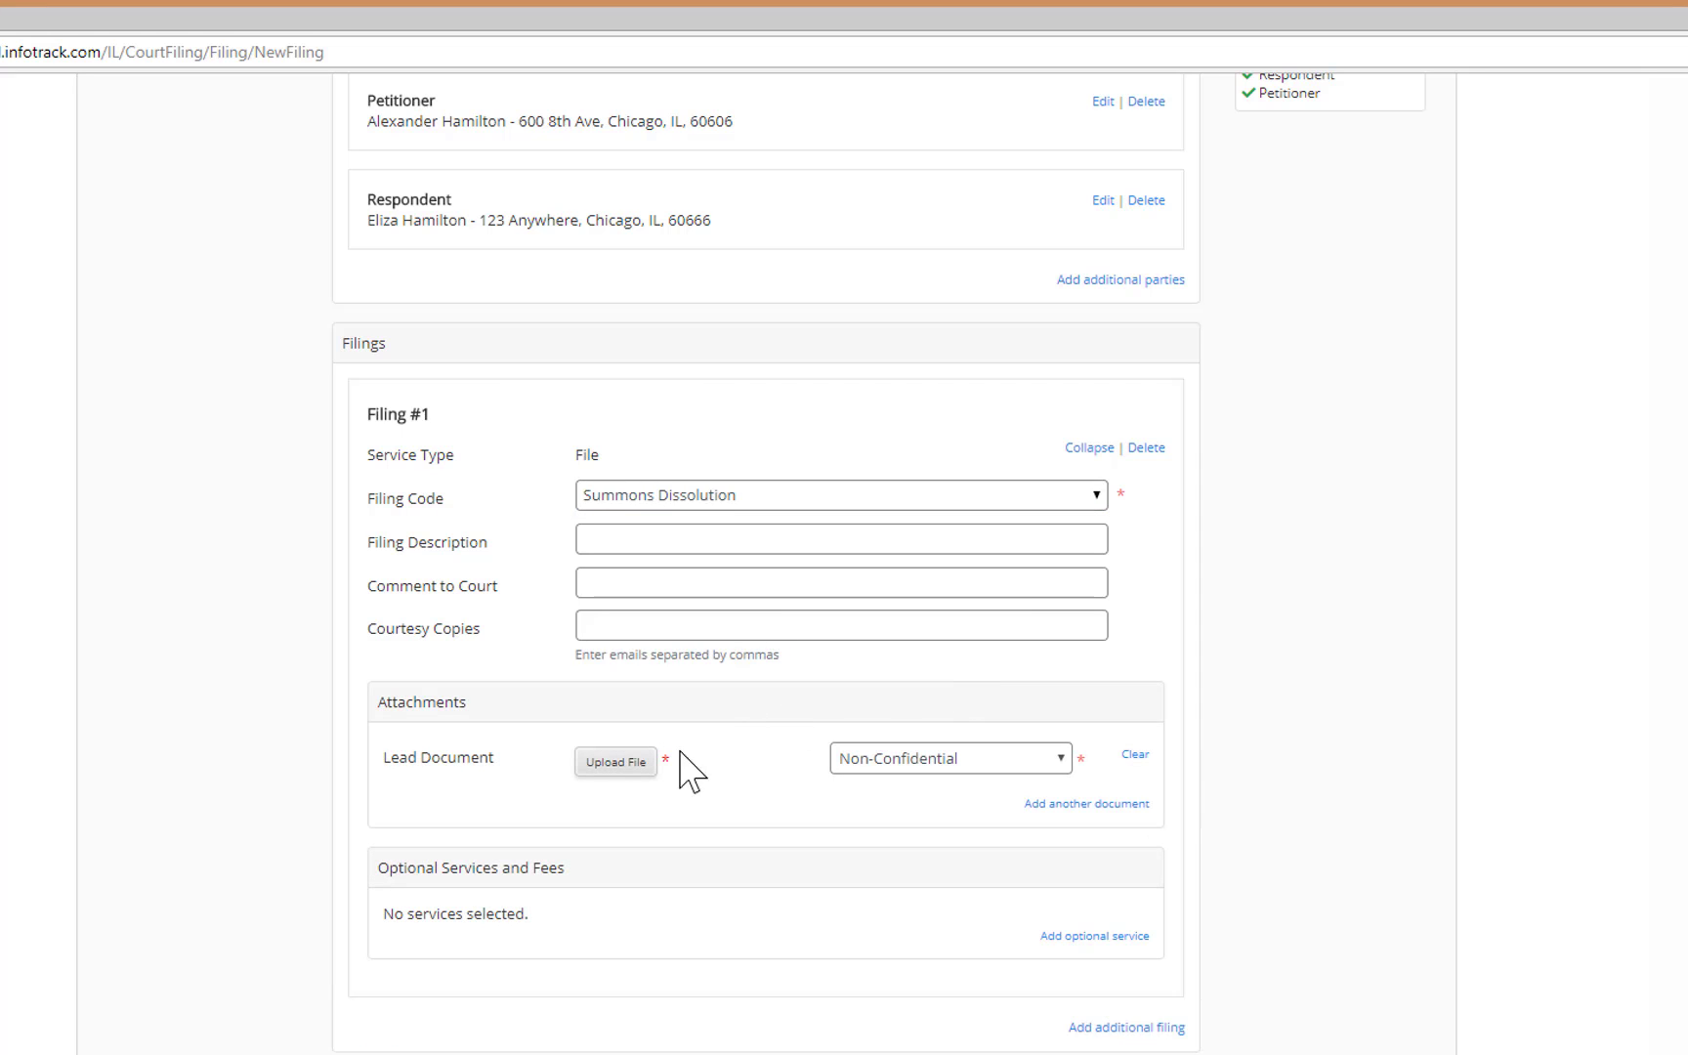
Import the summons petition PDF as Filing #1's lead document, preview it, then add Filing #2
left_click(617, 762)
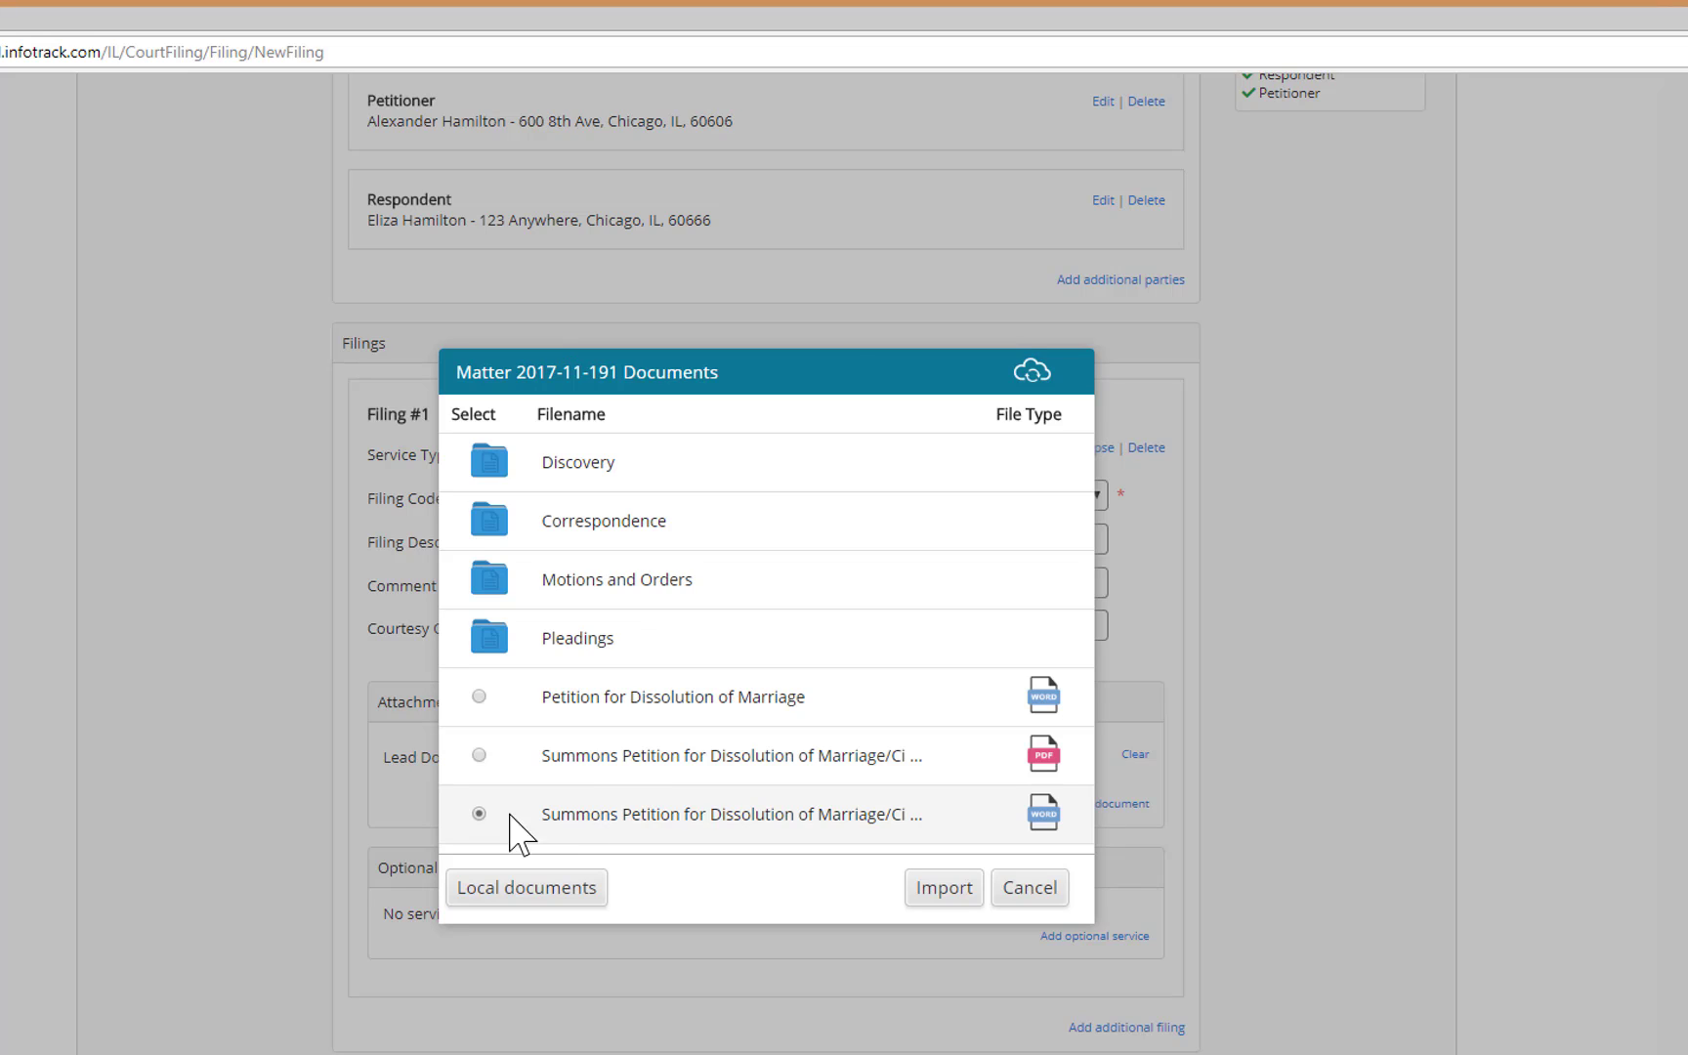
left_click(938, 889)
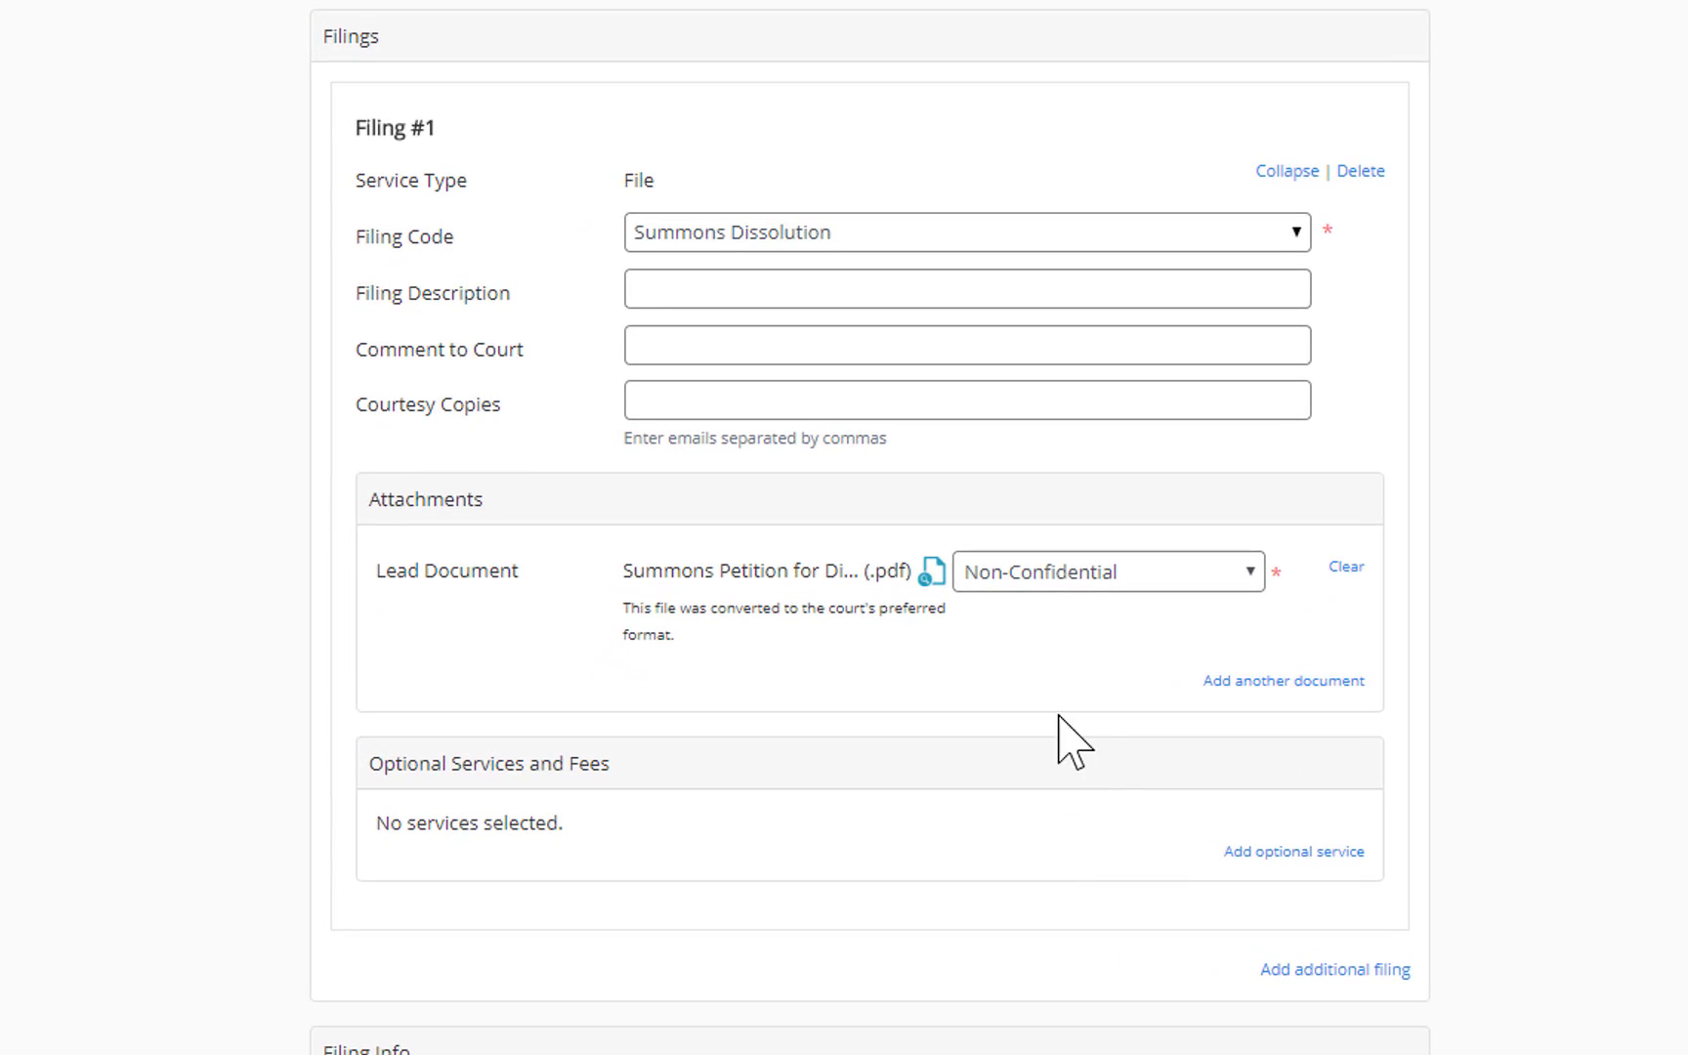
left_click(933, 573)
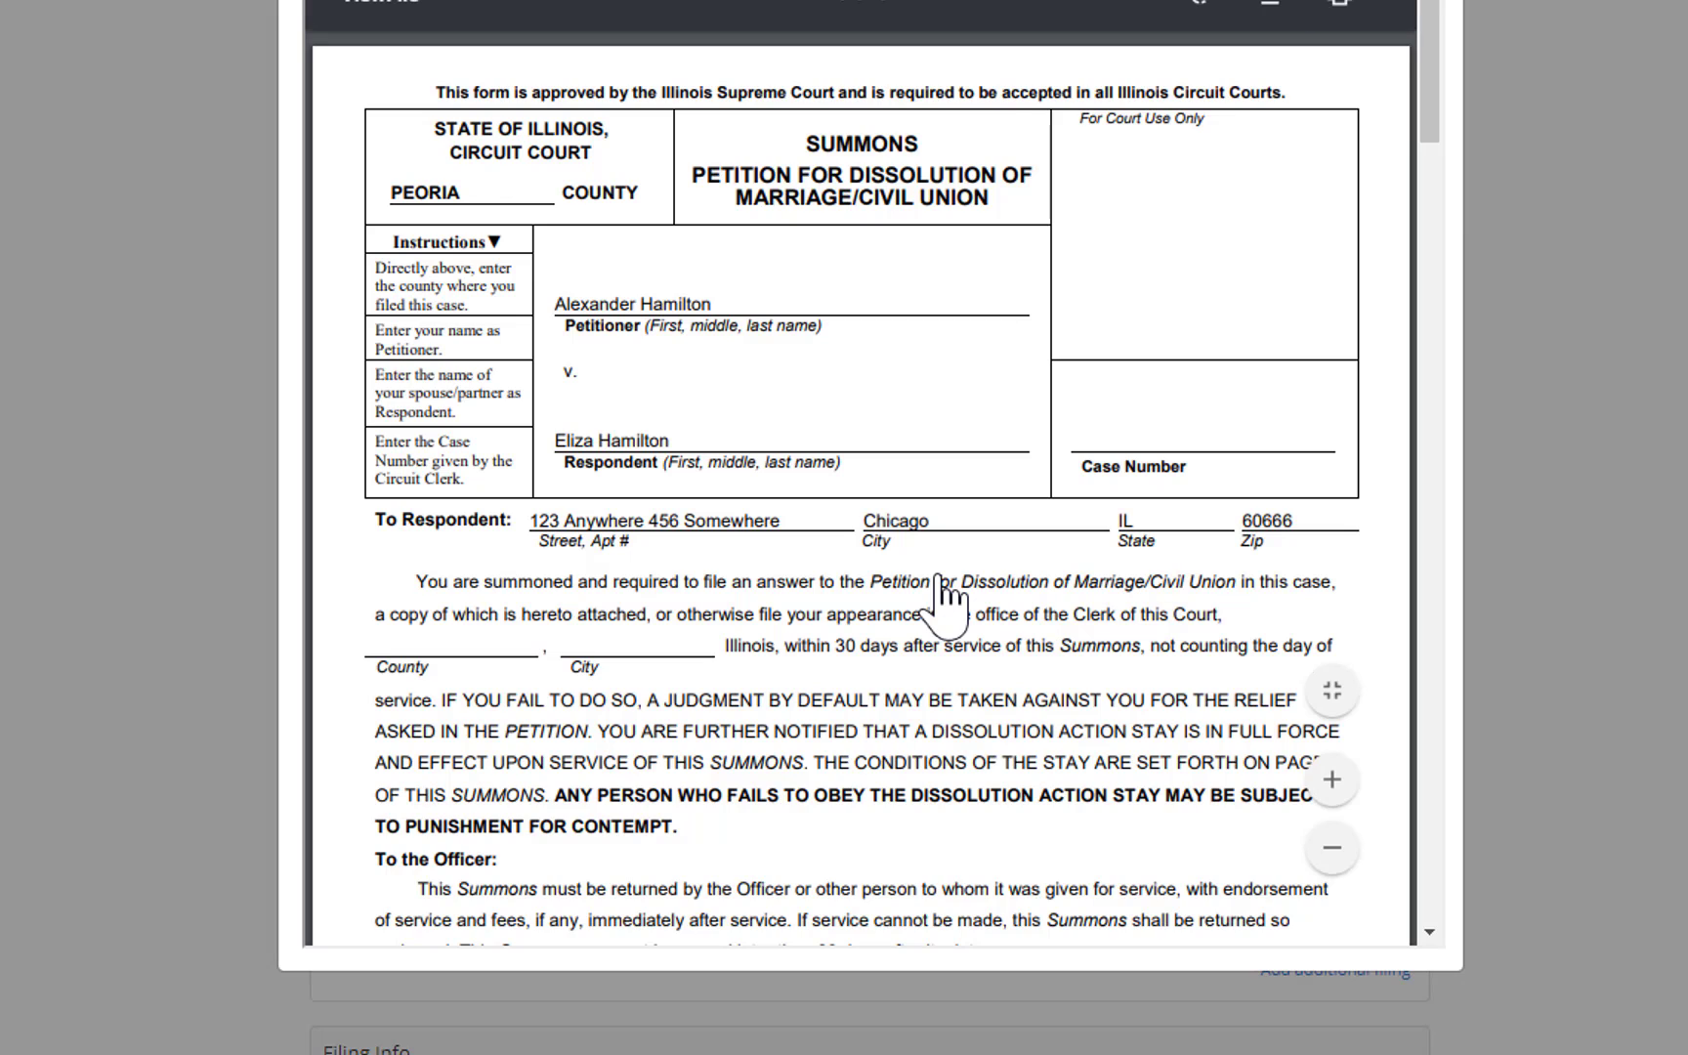
scroll(938, 586, "down", 12)
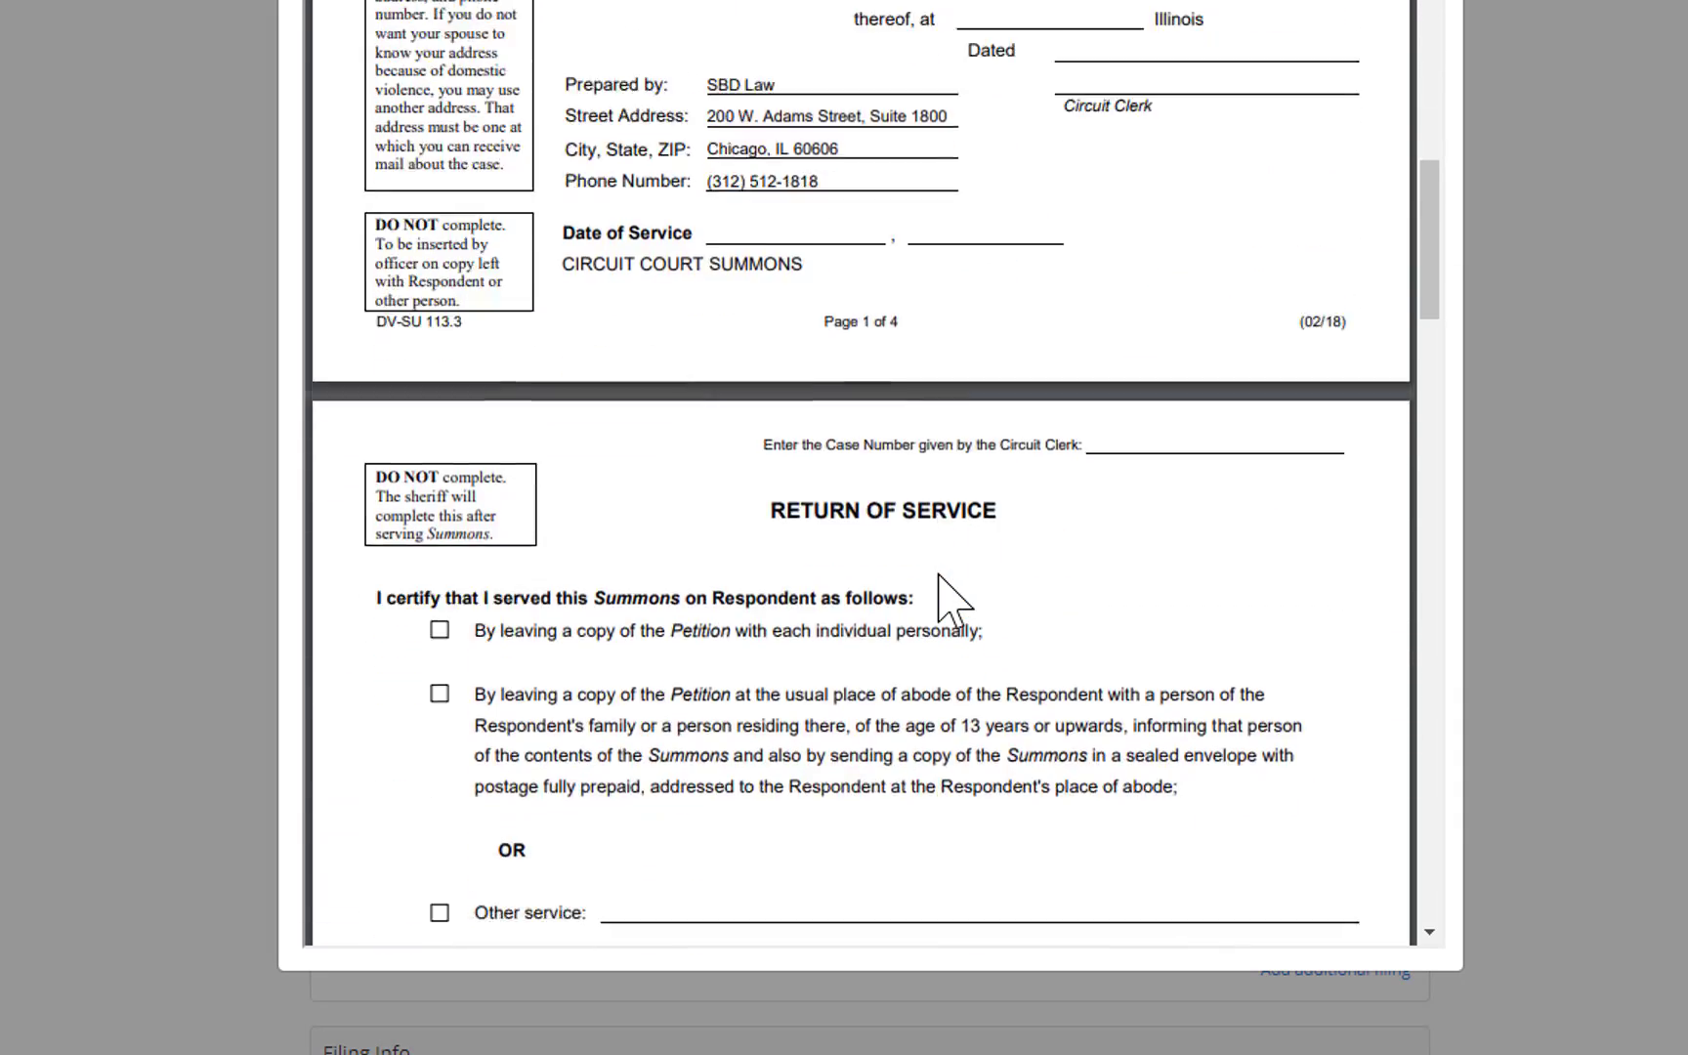
key("Escape")
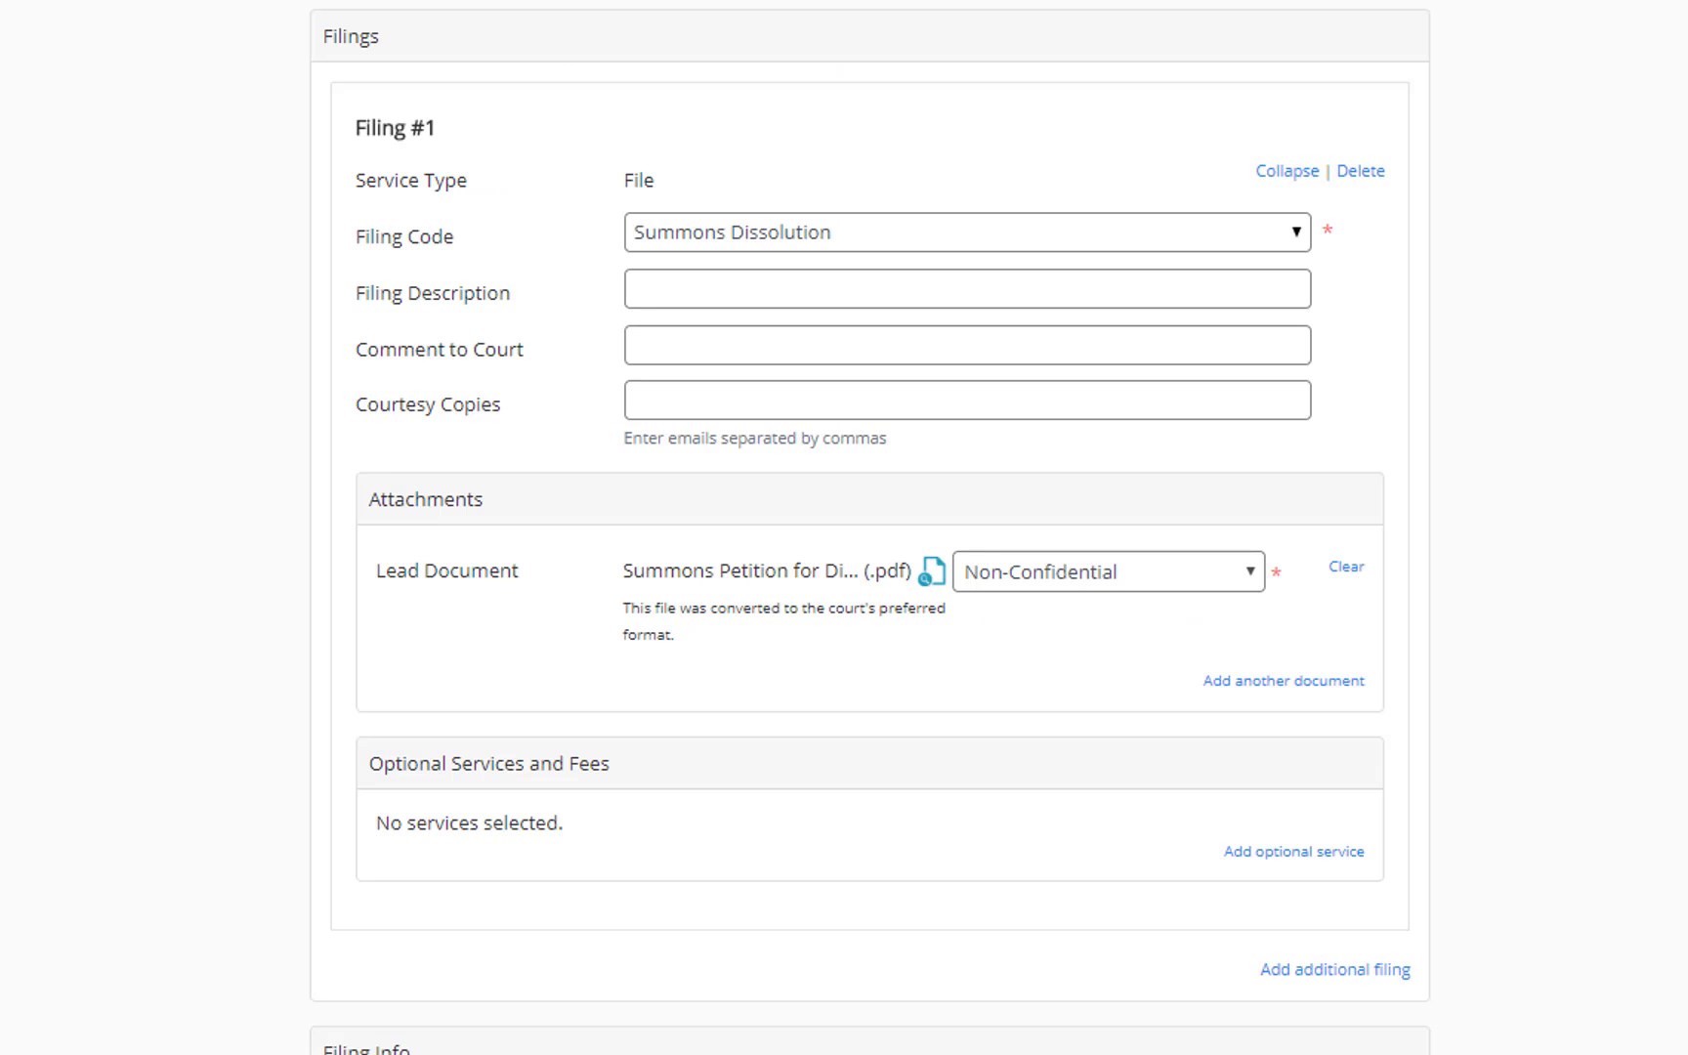
left_click(1292, 972)
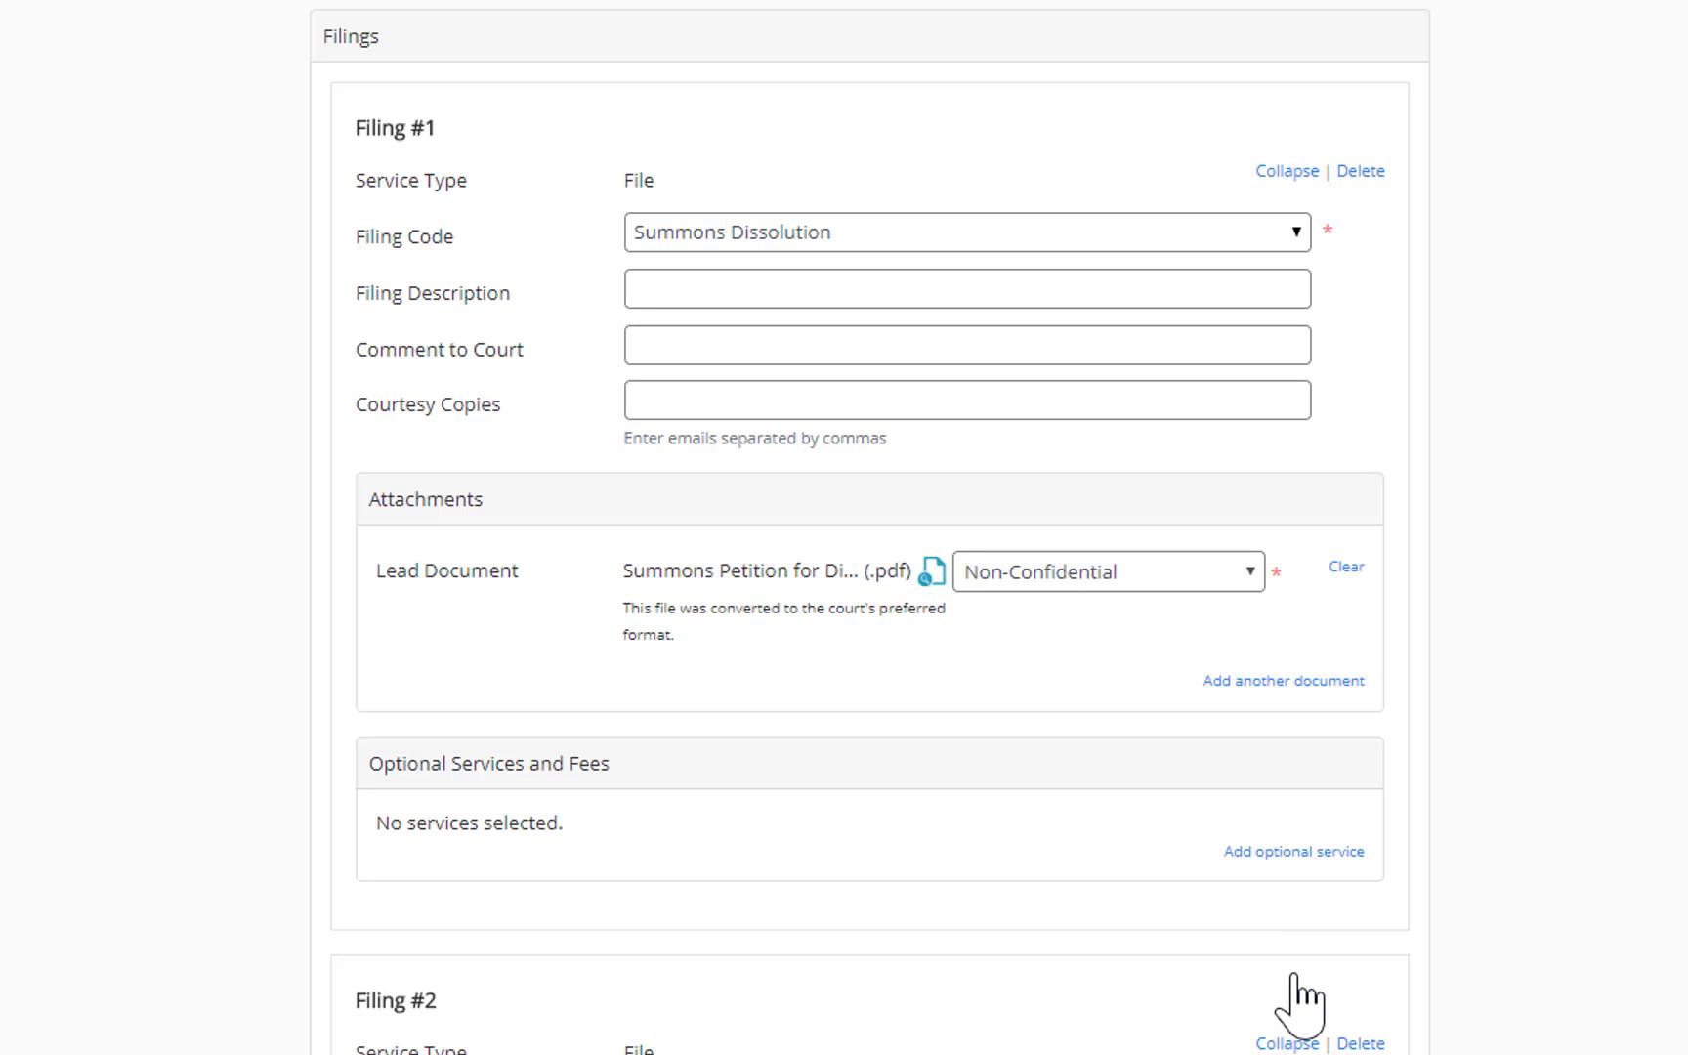
Search 'Pet' and set Filing #2's filing code to Petition
scroll(1300, 1002, "down", 9)
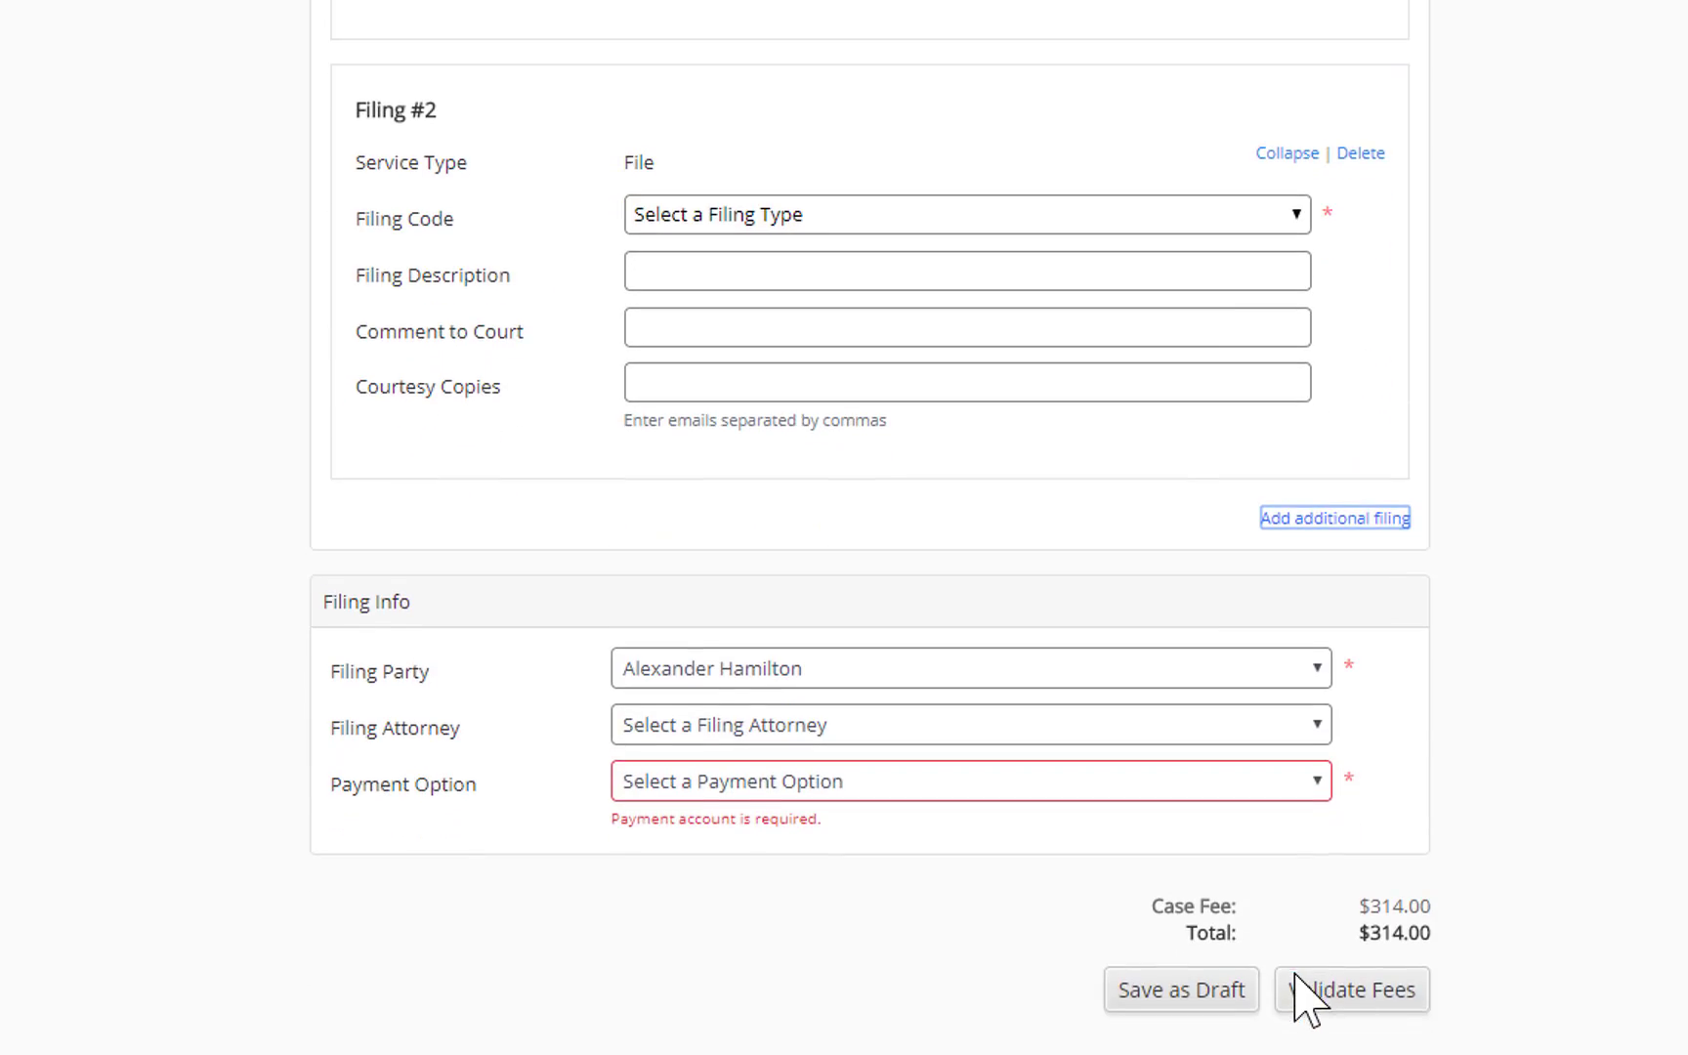
left_click(1250, 216)
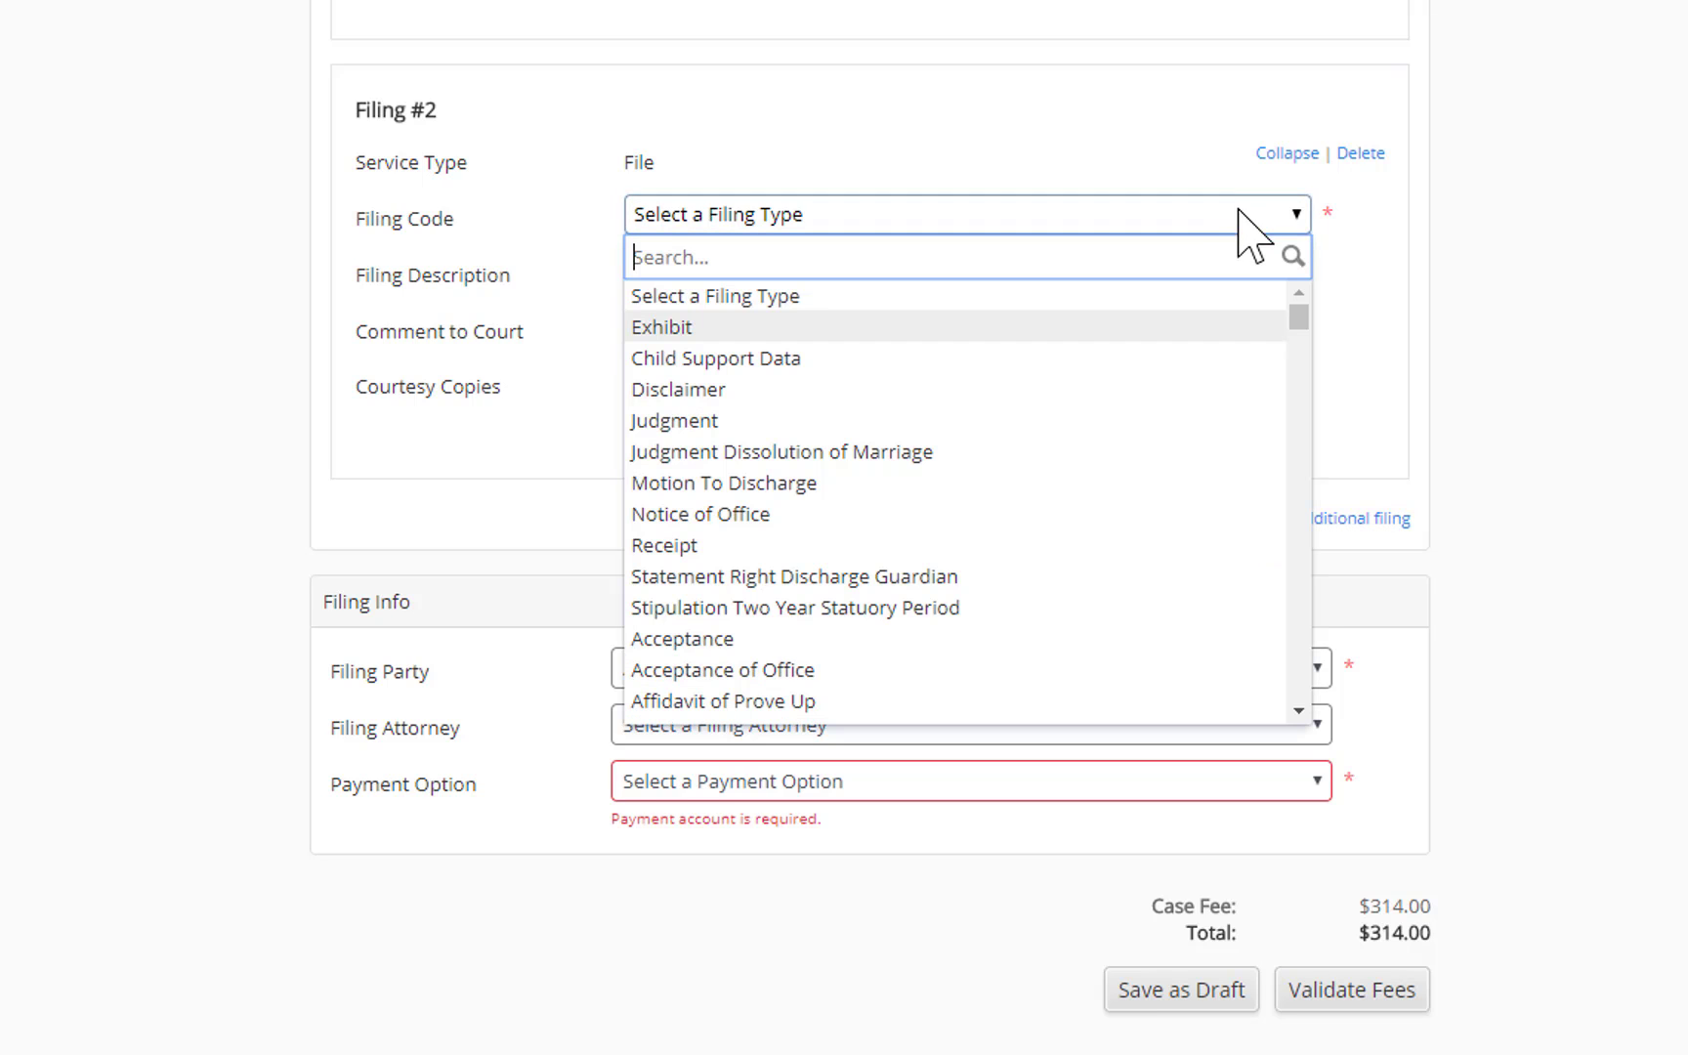
type("Pet")
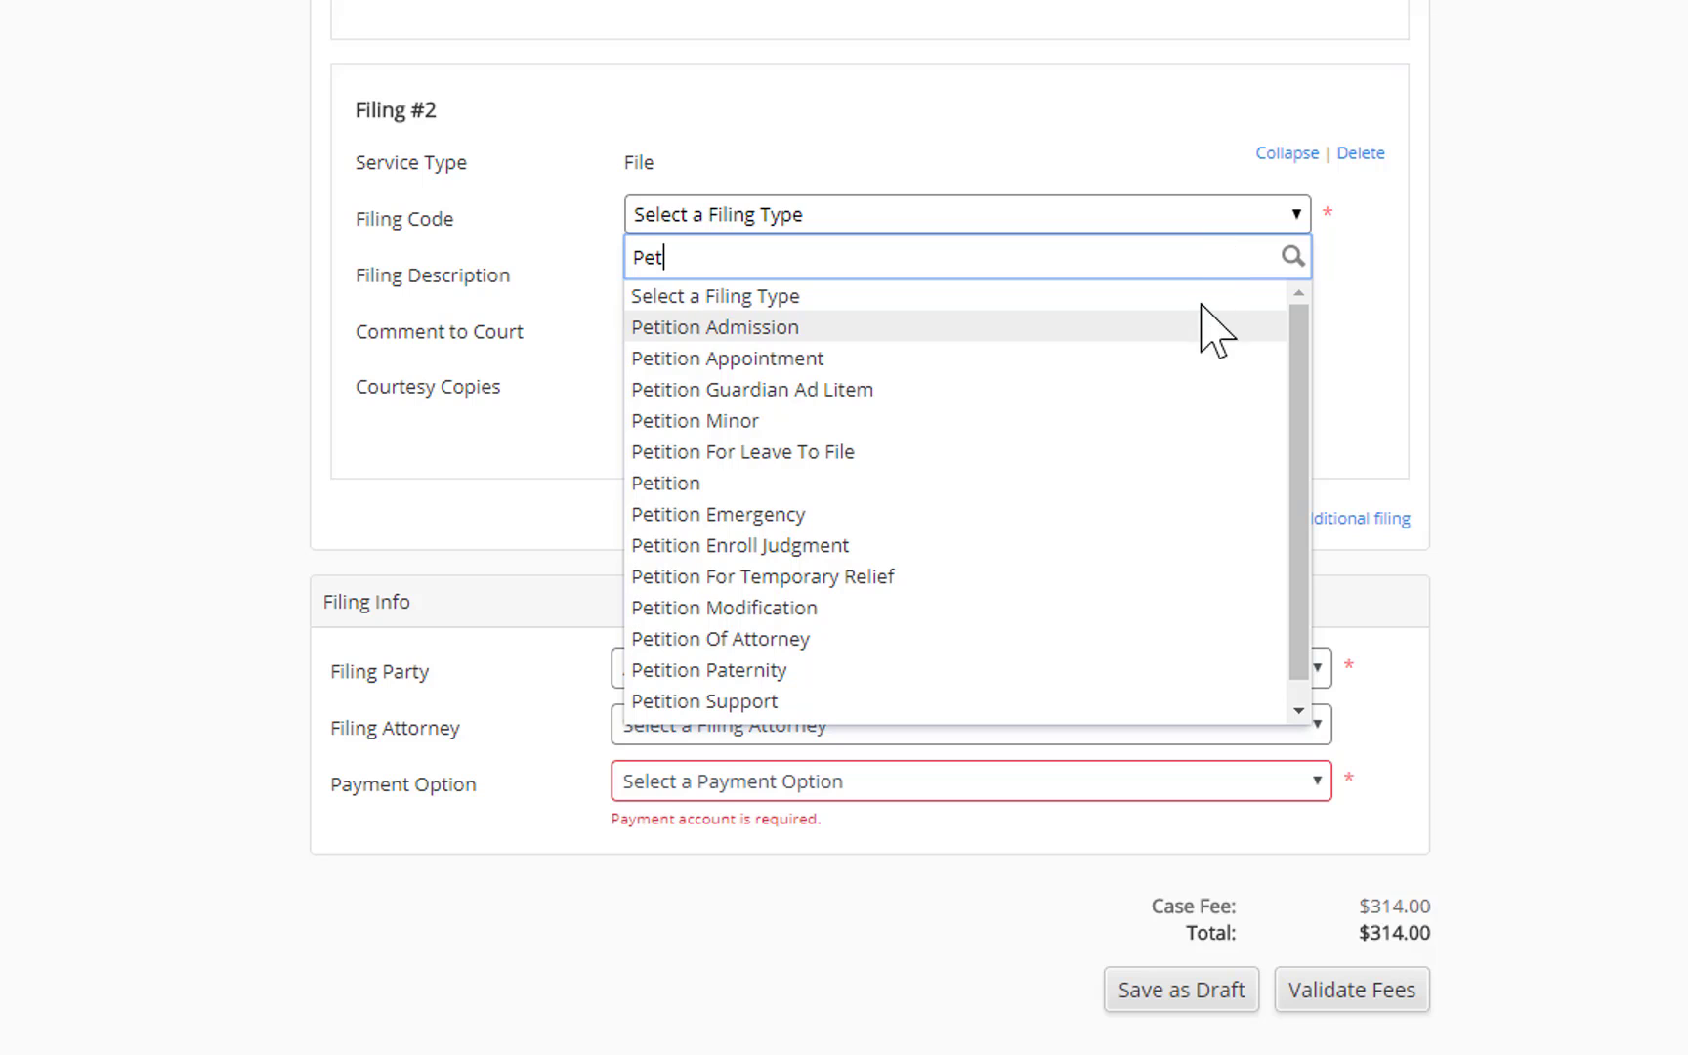
left_click(1105, 482)
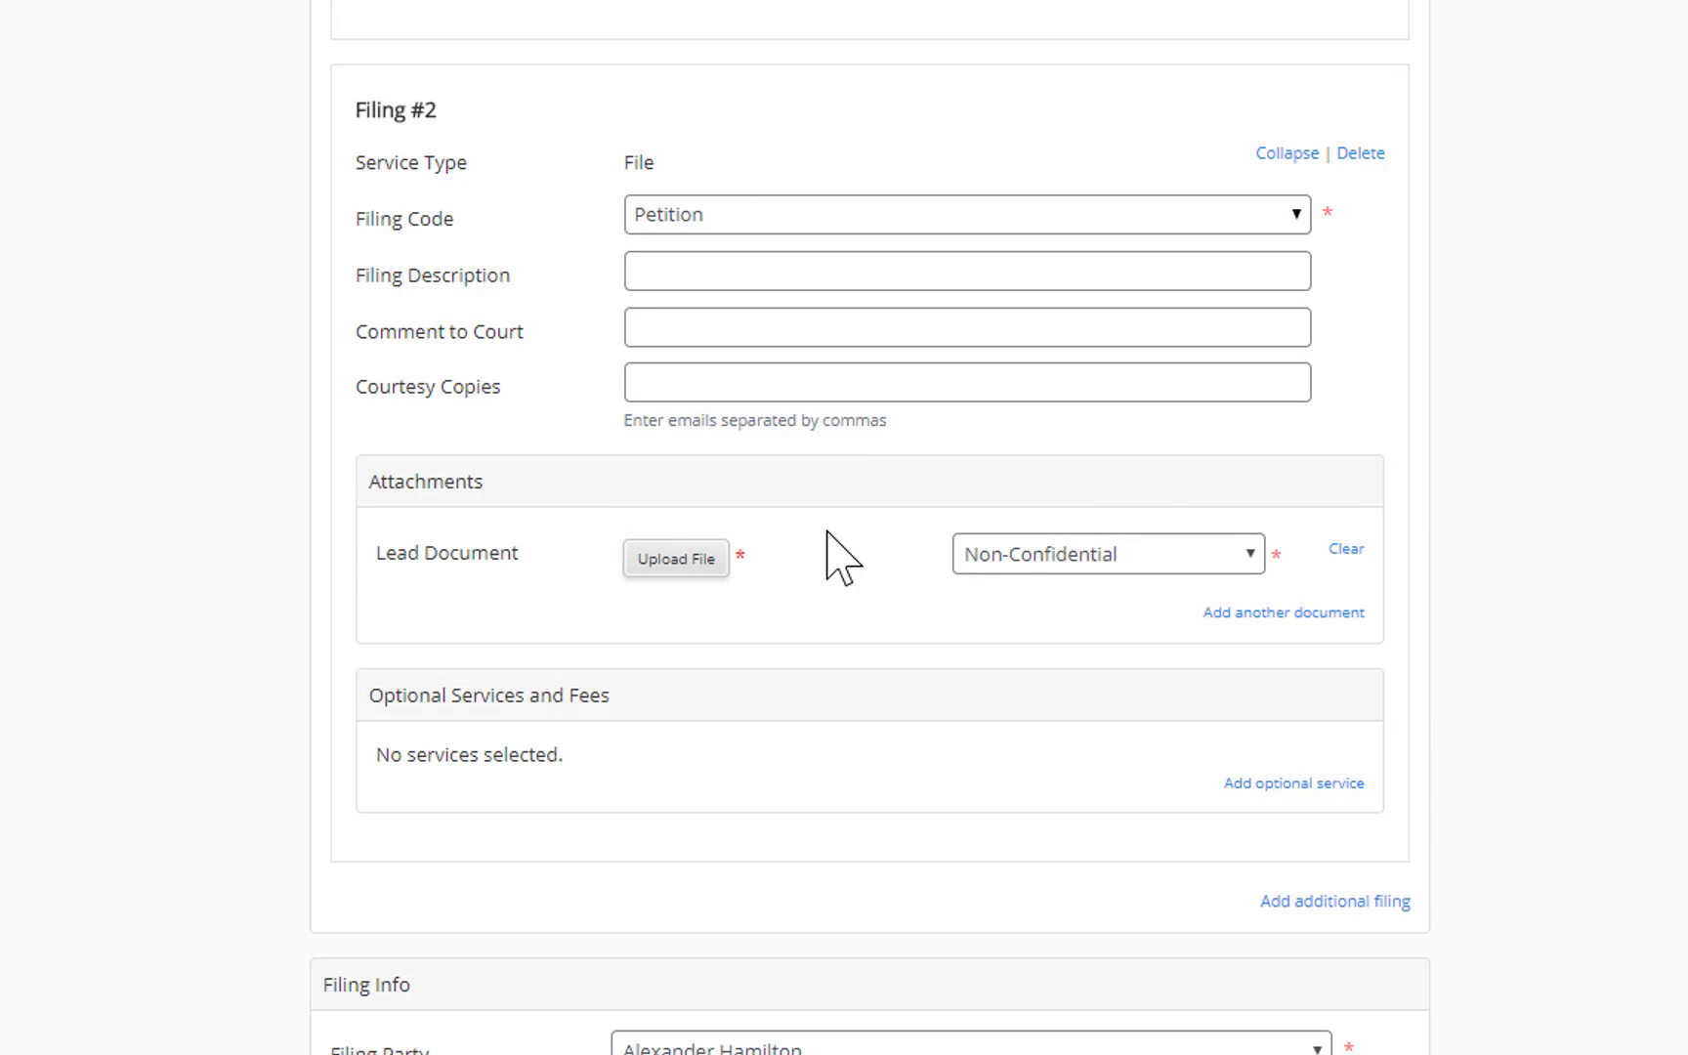
Import the Petition for Dissolution of Marriage as Filing #2's lead document
left_click(710, 586)
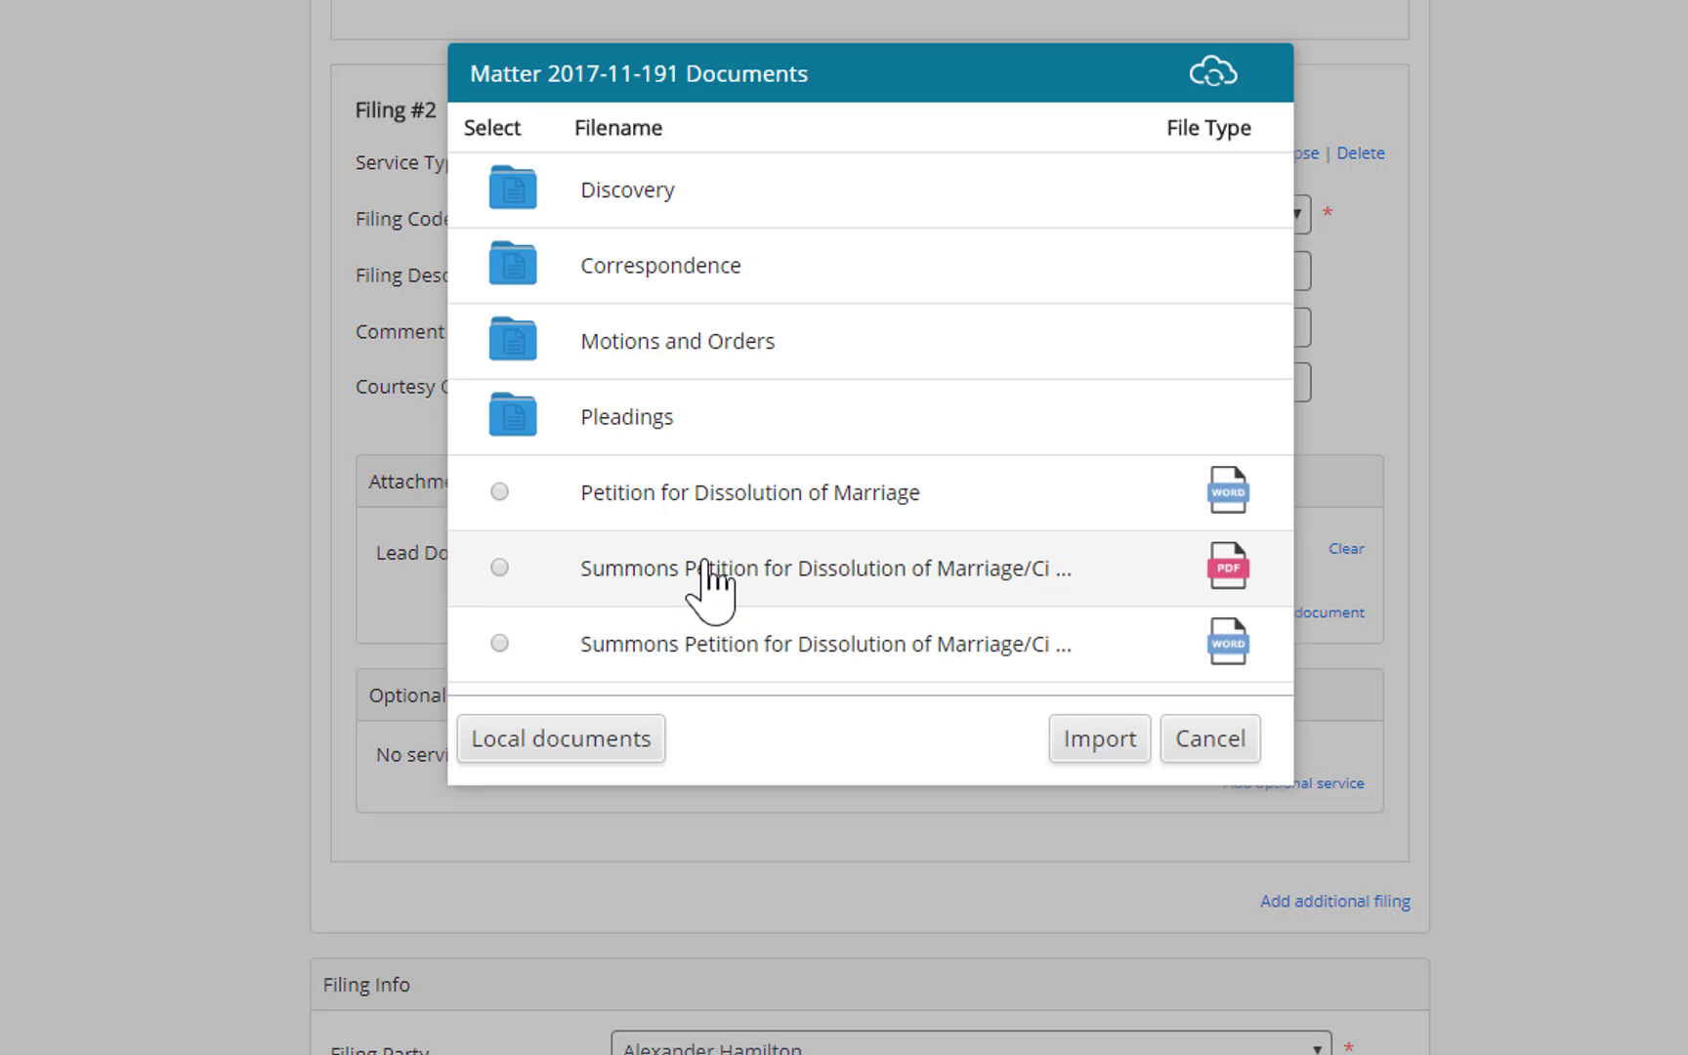
left_click(499, 491)
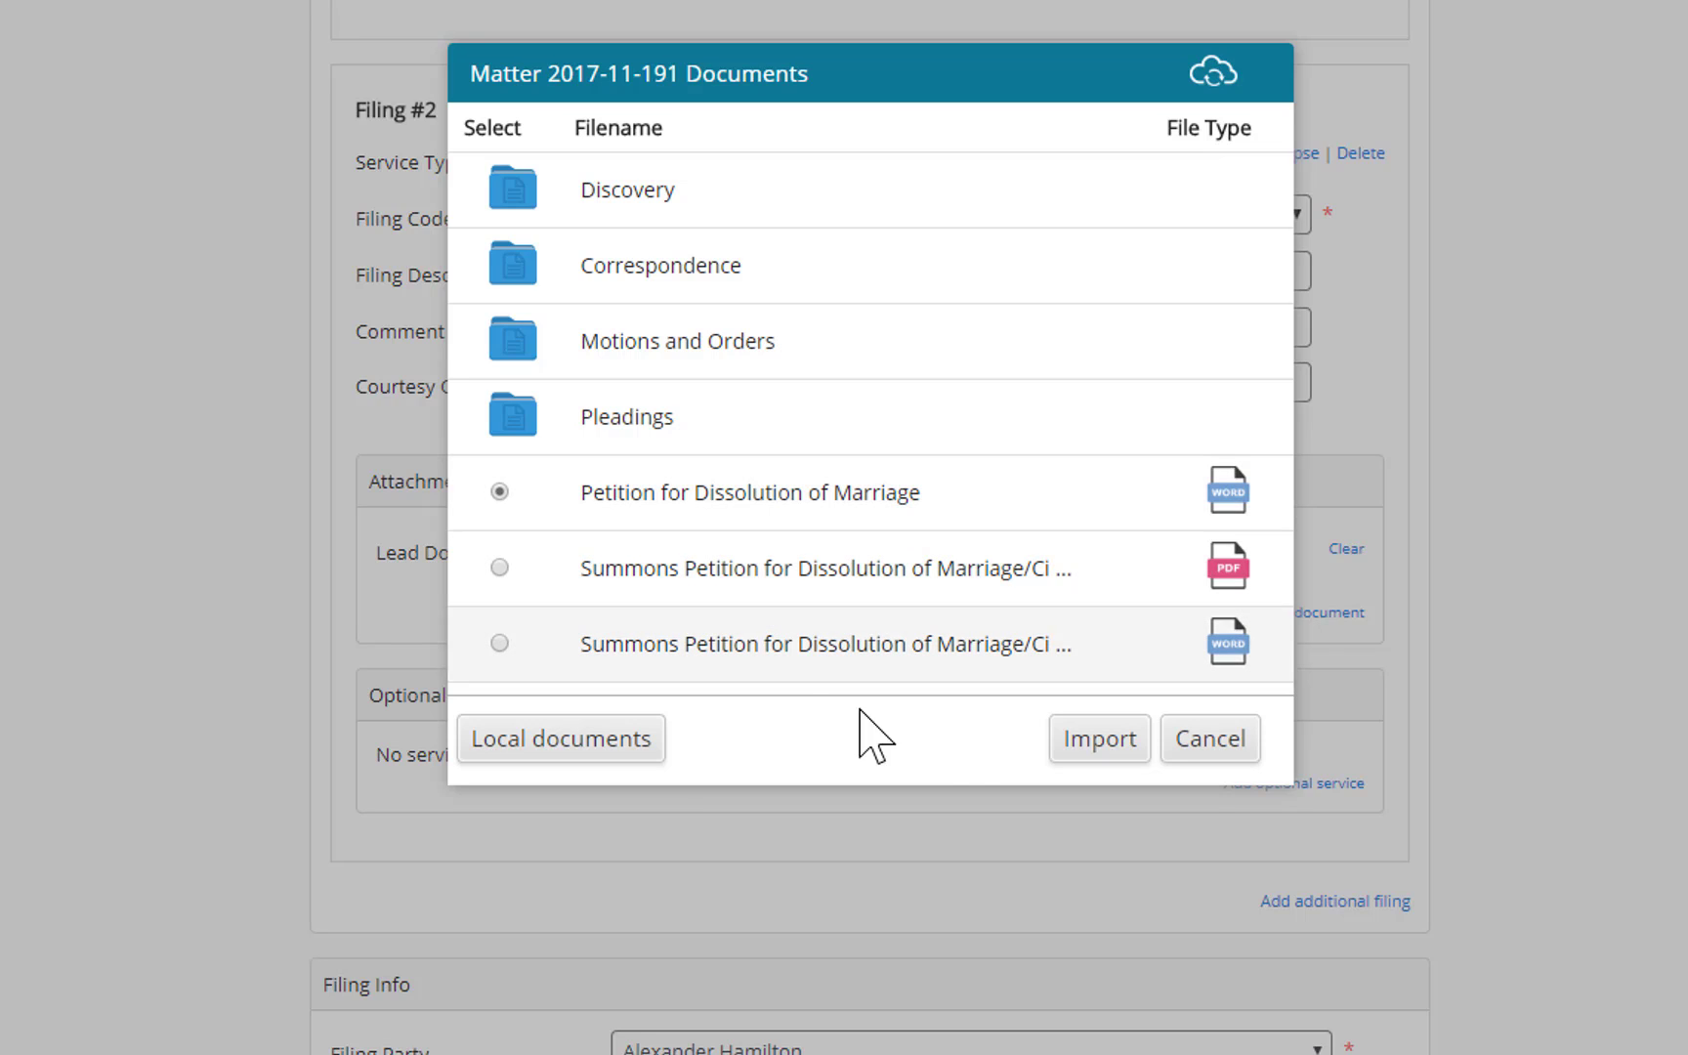
left_click(1104, 743)
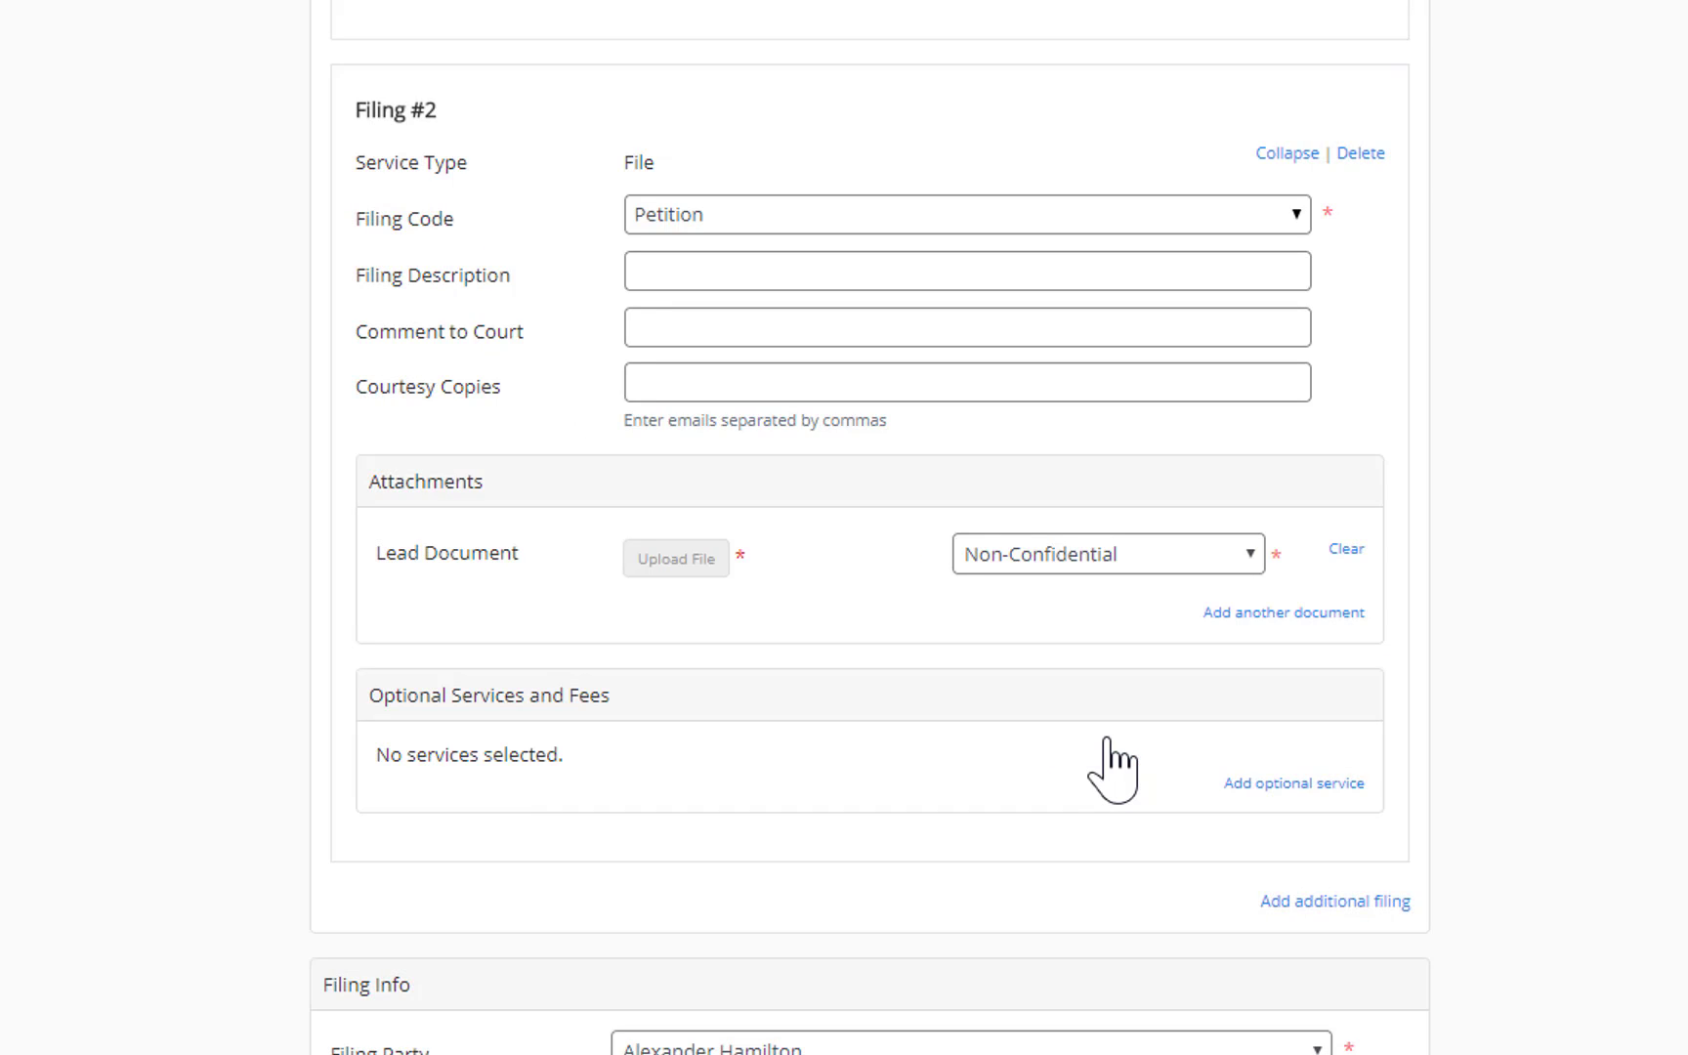
In Filing Info, choose the firm's attorney as Filing Attorney and Waiver as Payment Option
scroll(1112, 767, "down", 5)
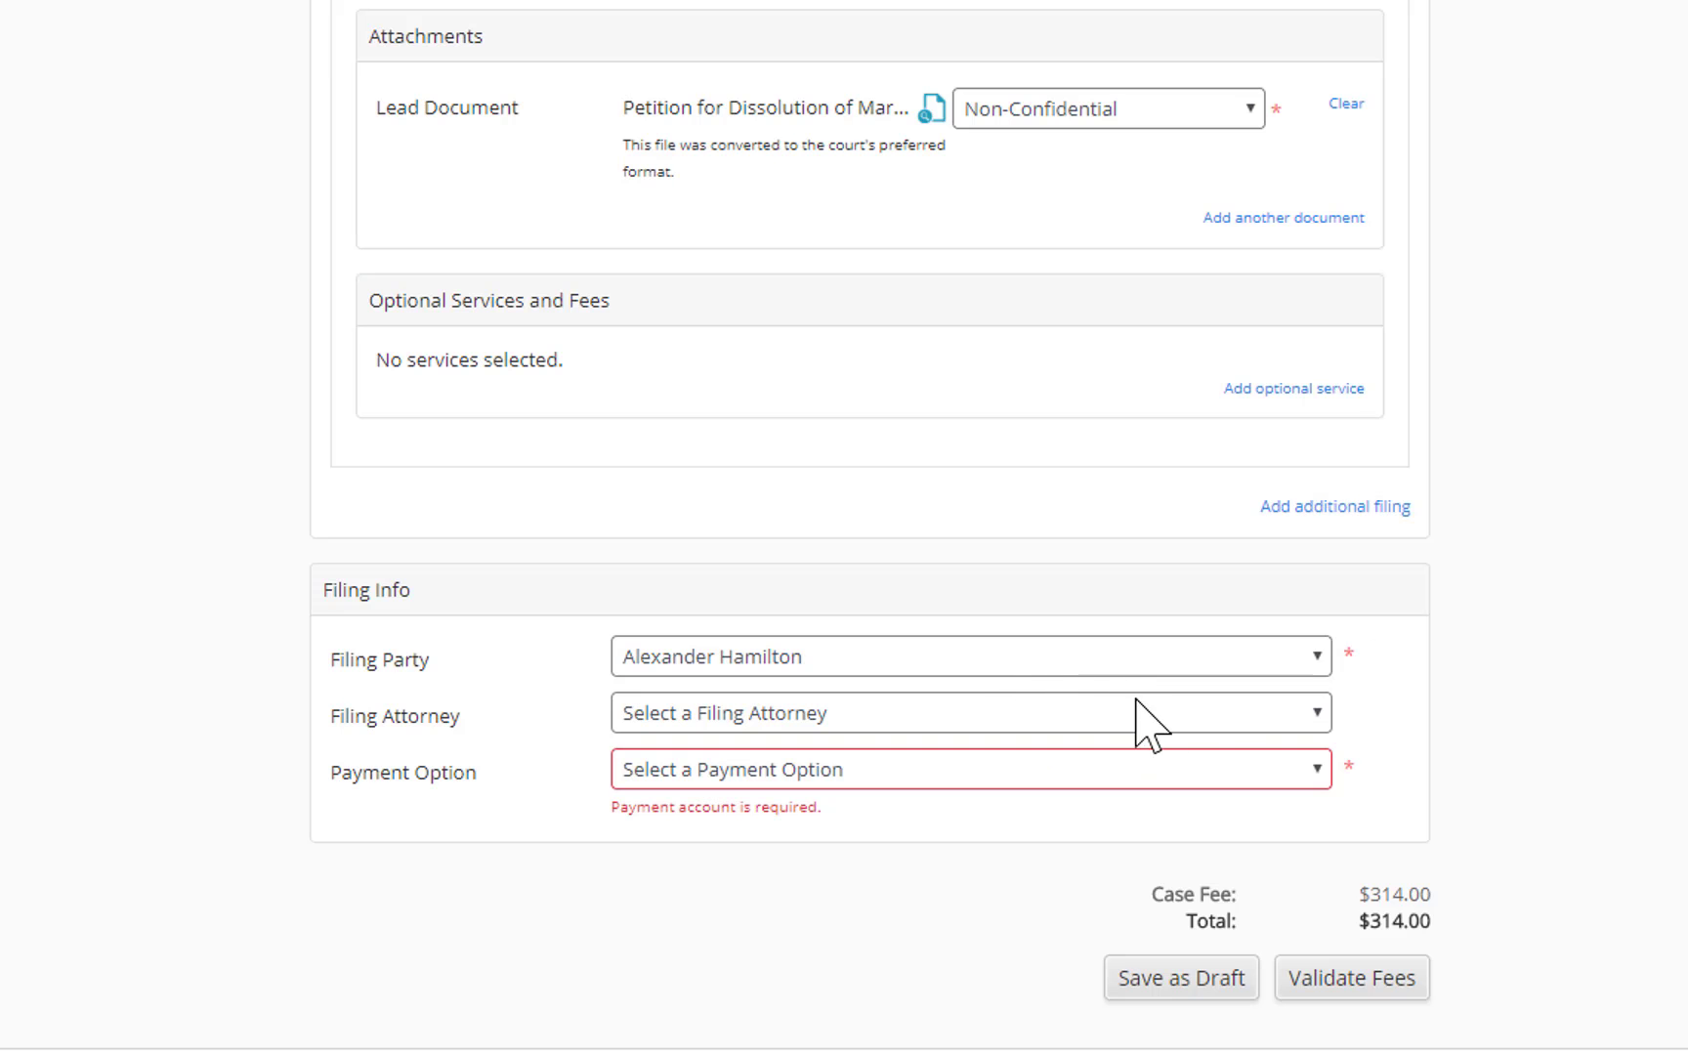
left_click(1216, 712)
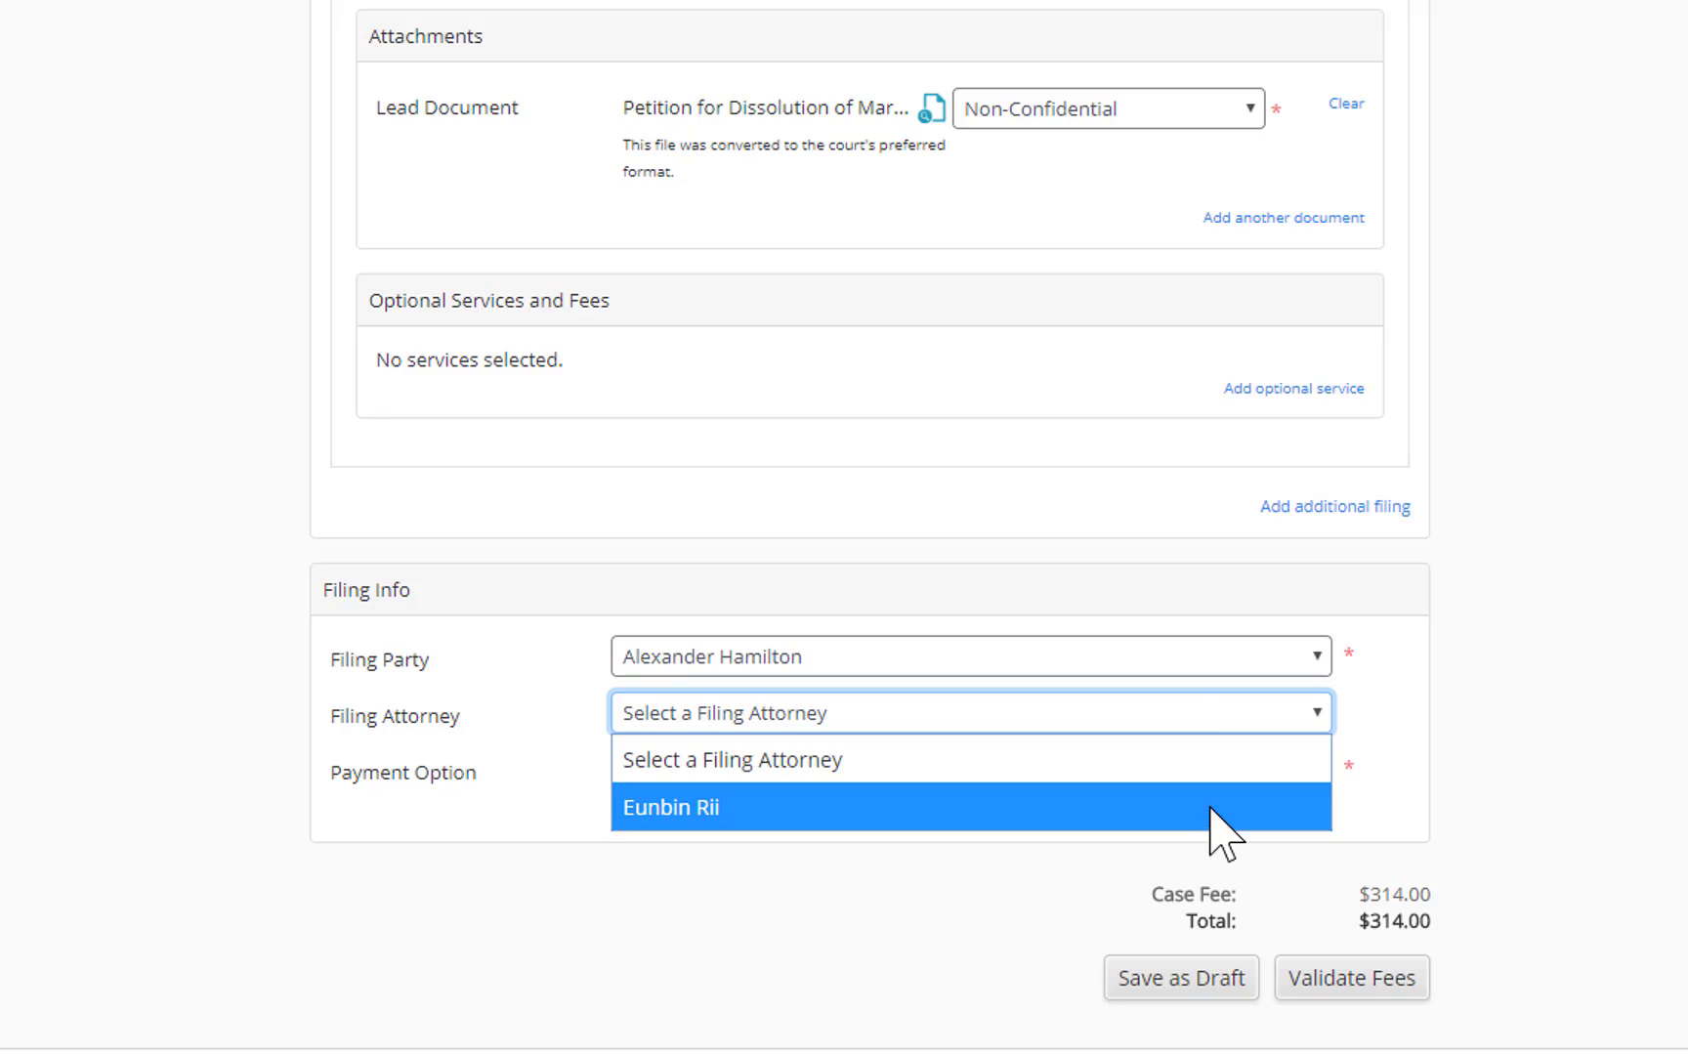
left_click(1209, 813)
left_click(1213, 772)
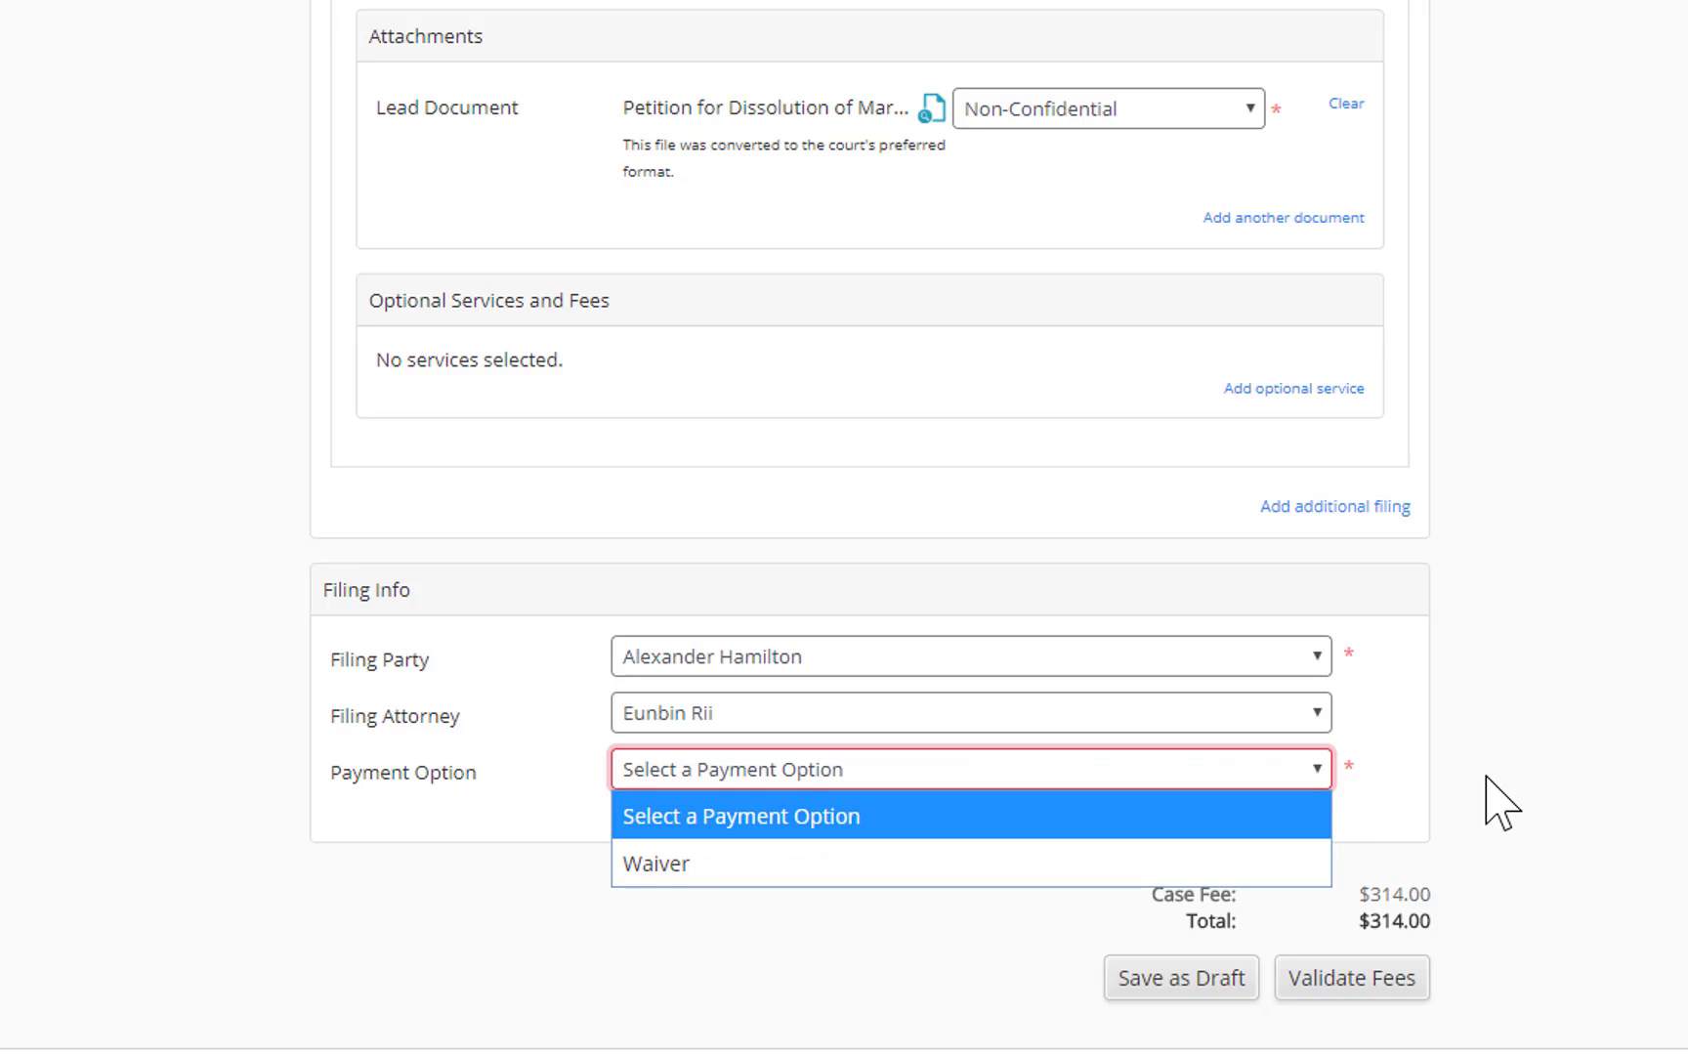
left_click(1325, 864)
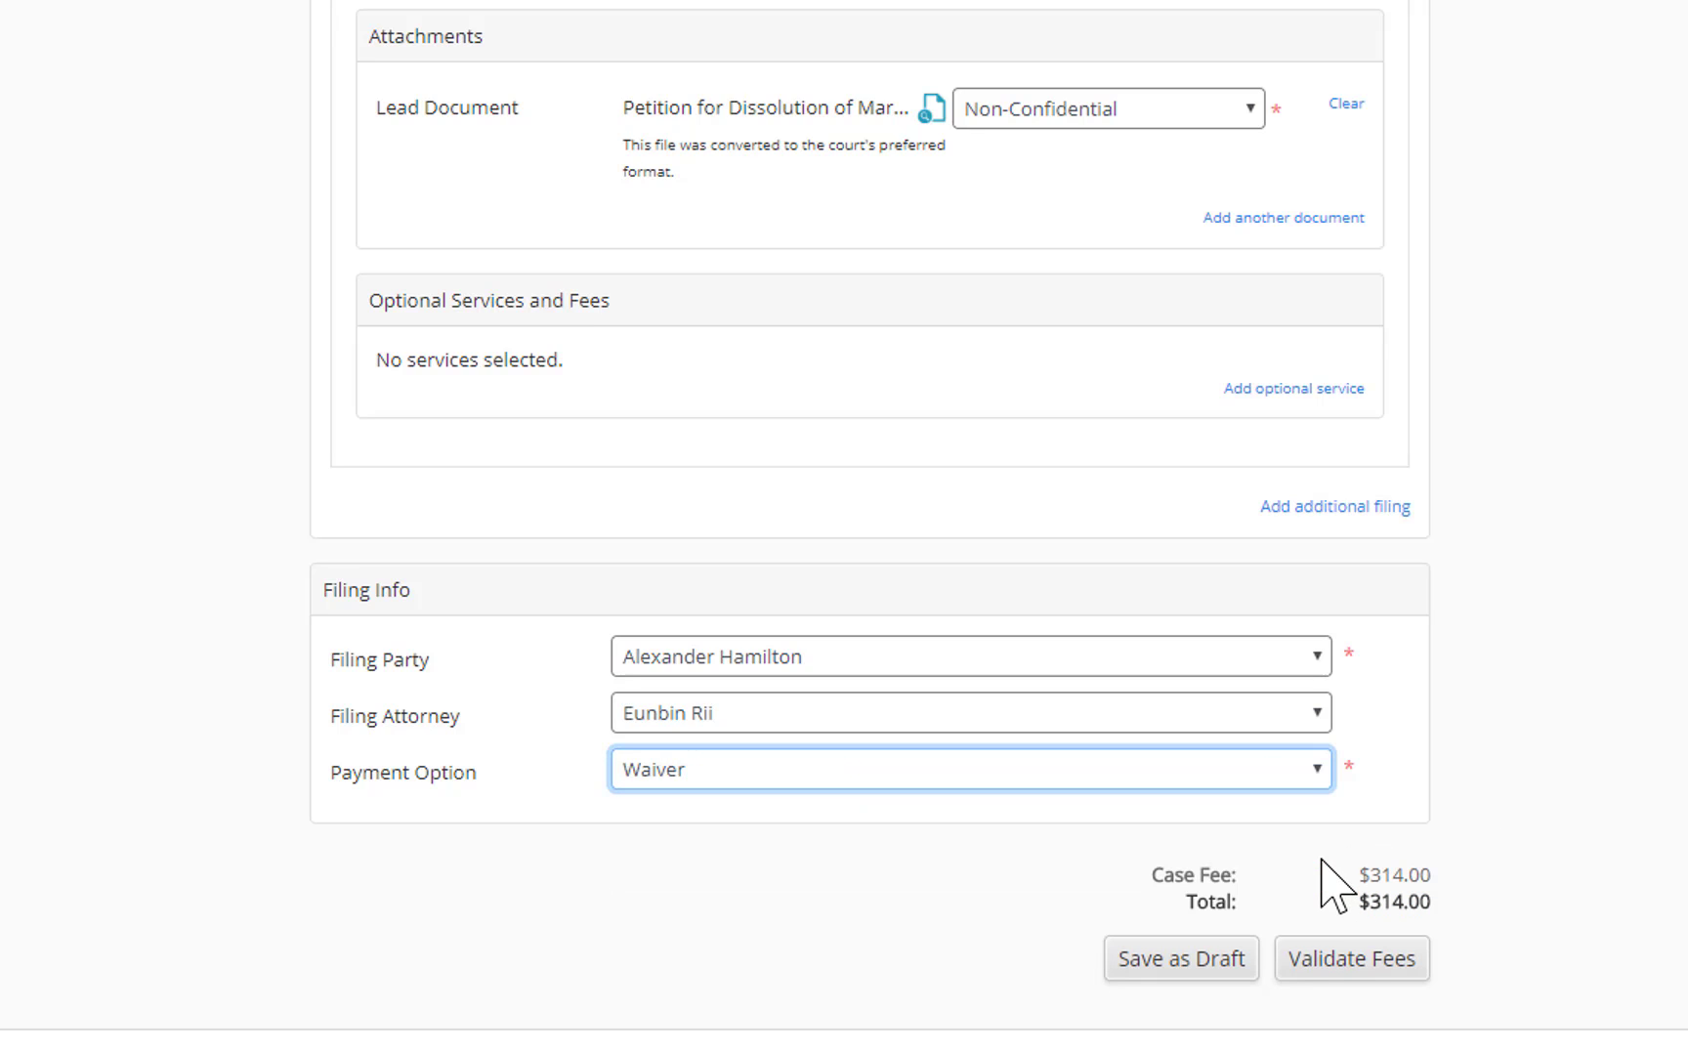